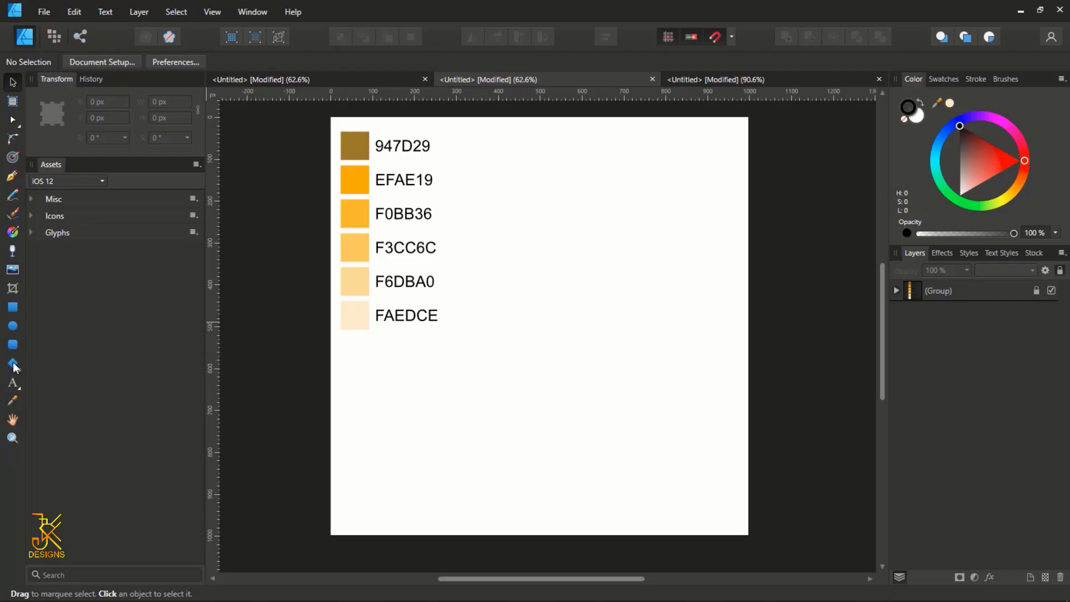
Draw a diamond right of the colour palette and set its size to 145 px wide by 250 px high.
{"action": "left_click", "coordinate": [13, 363]}
{"action": "left_click_drag", "start_coordinate": [516, 250], "coordinate": [643, 427]}
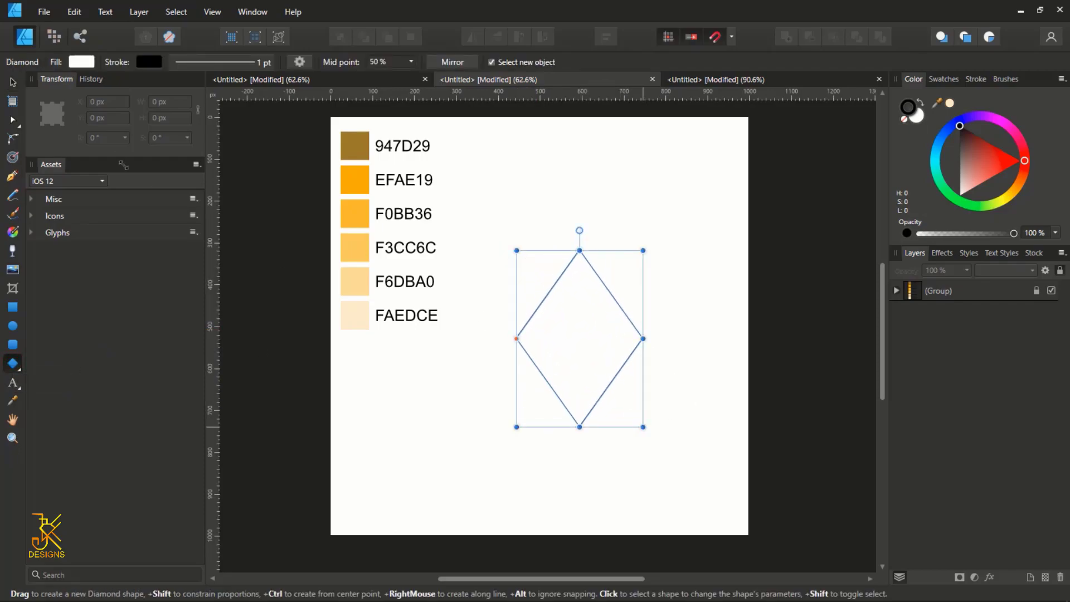
{"action": "left_click", "coordinate": [163, 102]}
{"action": "type", "text": "1"}
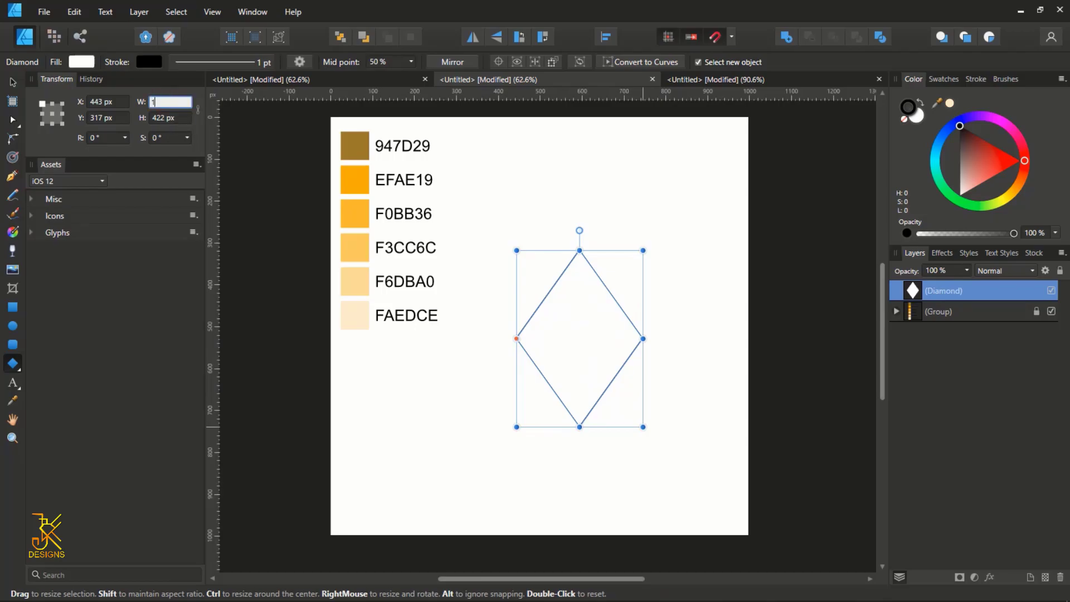
{"action": "type", "text": "45"}
{"action": "key", "text": "Tab"}
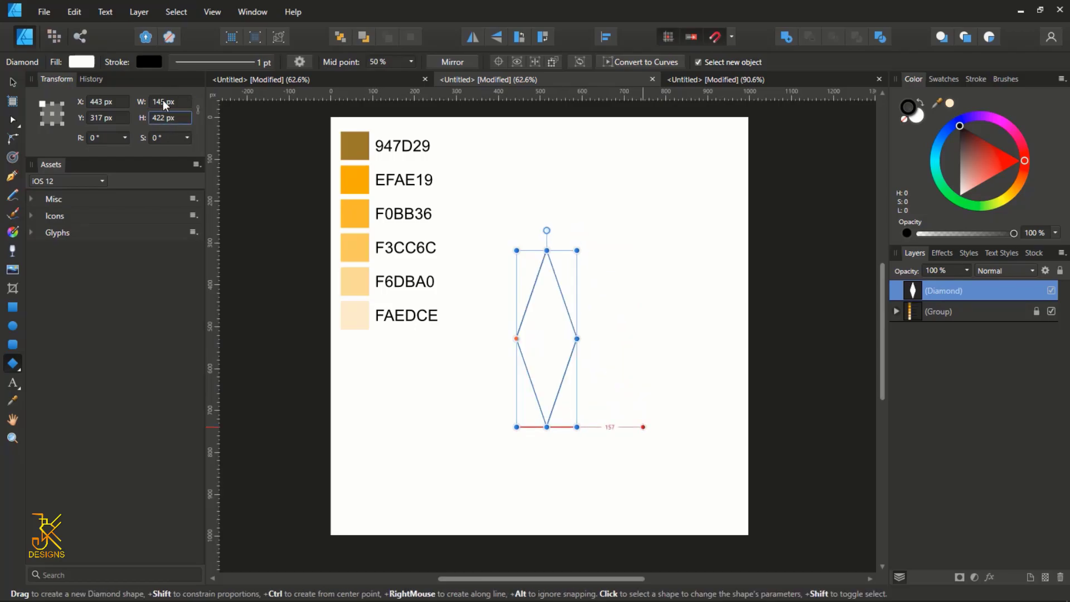
{"action": "type", "text": "250"}
{"action": "key", "text": "Return"}
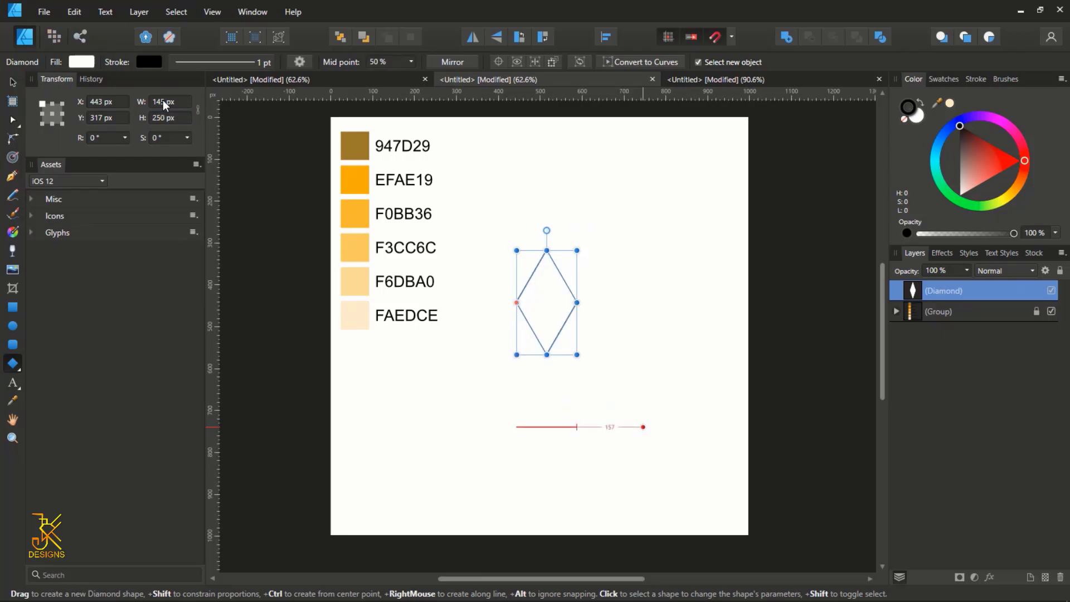
Convert the diamond to curves and delete its left corner node, leaving only the right half.
{"action": "left_click", "coordinate": [12, 81]}
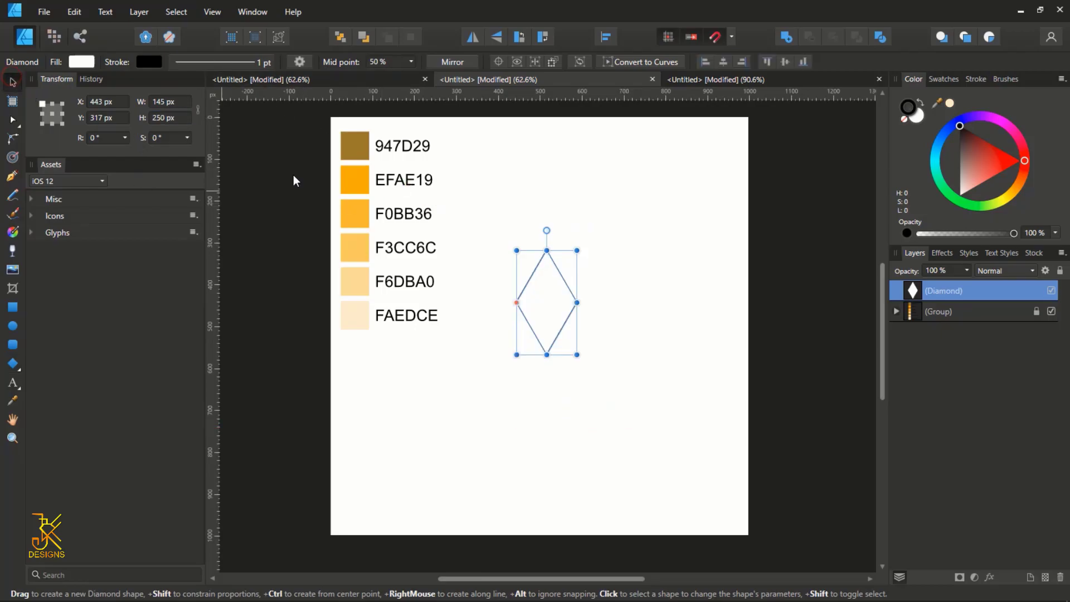
{"action": "right_click", "coordinate": [557, 338]}
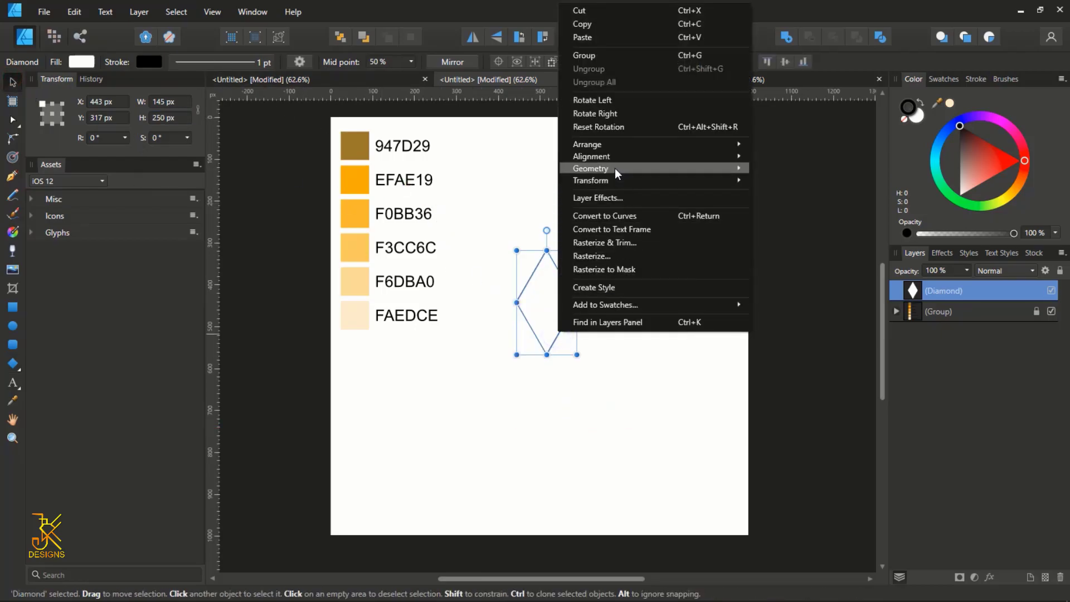
{"action": "left_click", "coordinate": [600, 219]}
{"action": "left_click", "coordinate": [13, 119]}
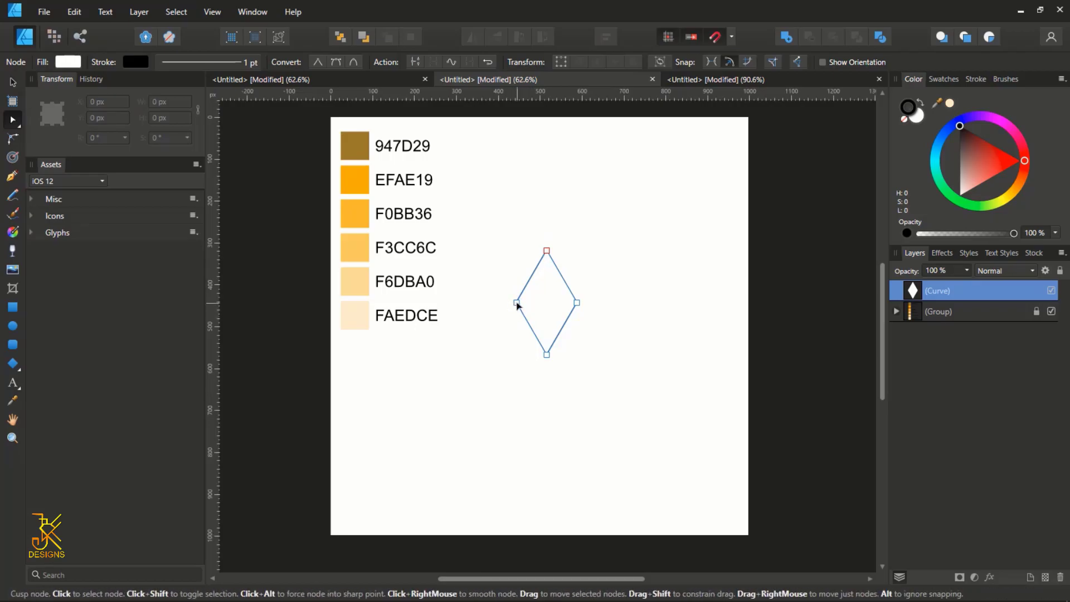
{"action": "left_click", "coordinate": [517, 303]}
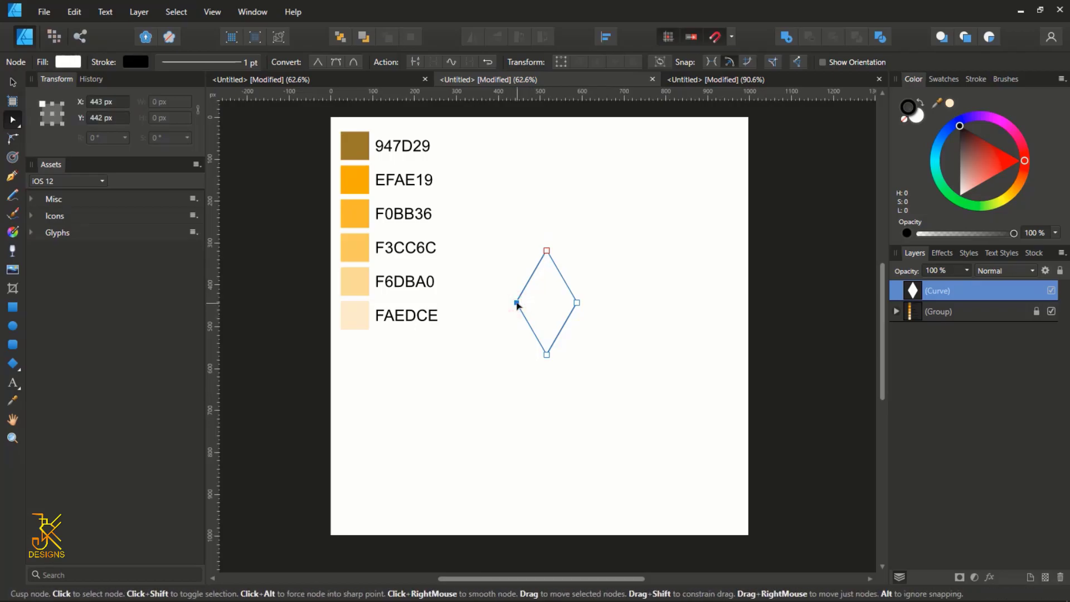
{"action": "key", "text": "Delete"}
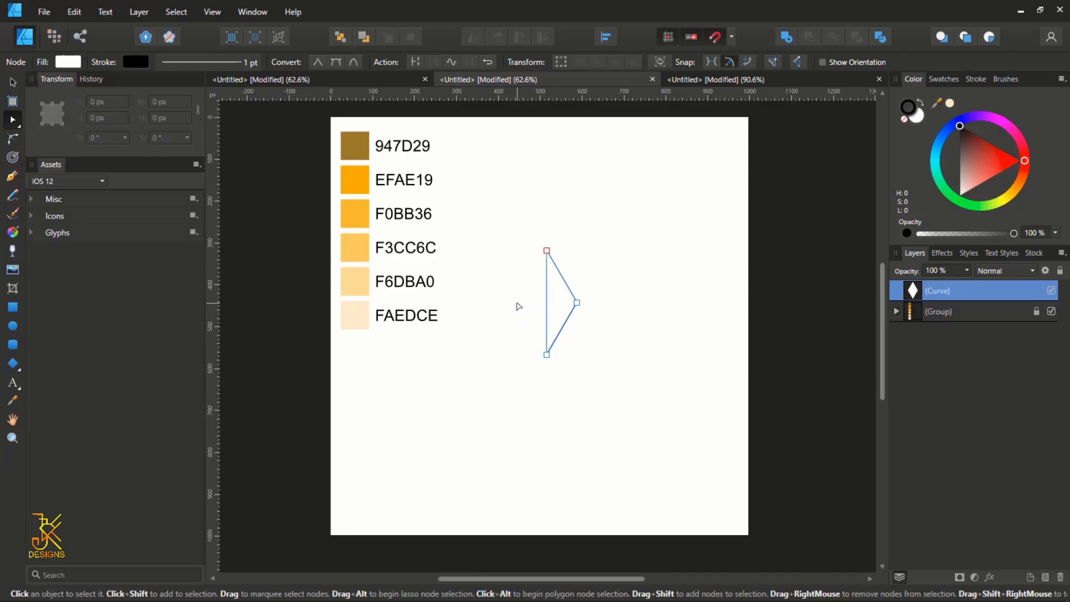
{"action": "key", "text": "v"}
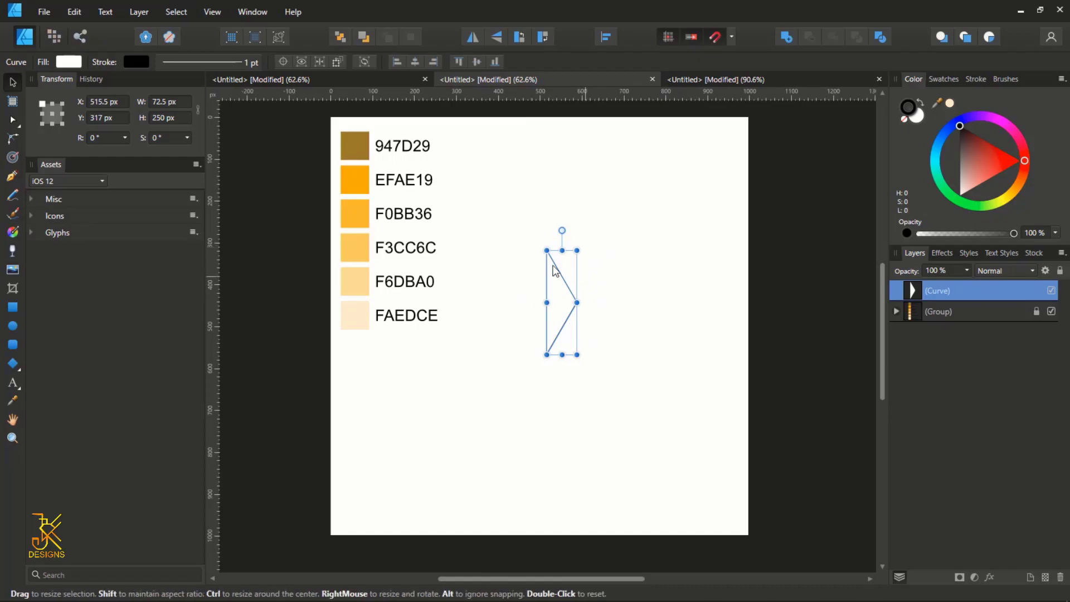
Duplicate the half diamond, flip the copy horizontally, and place it against the original's left edge to complete the diamond.
{"action": "scroll", "coordinate": [566, 290], "scroll_direction": "up", "scroll_amount": 2}
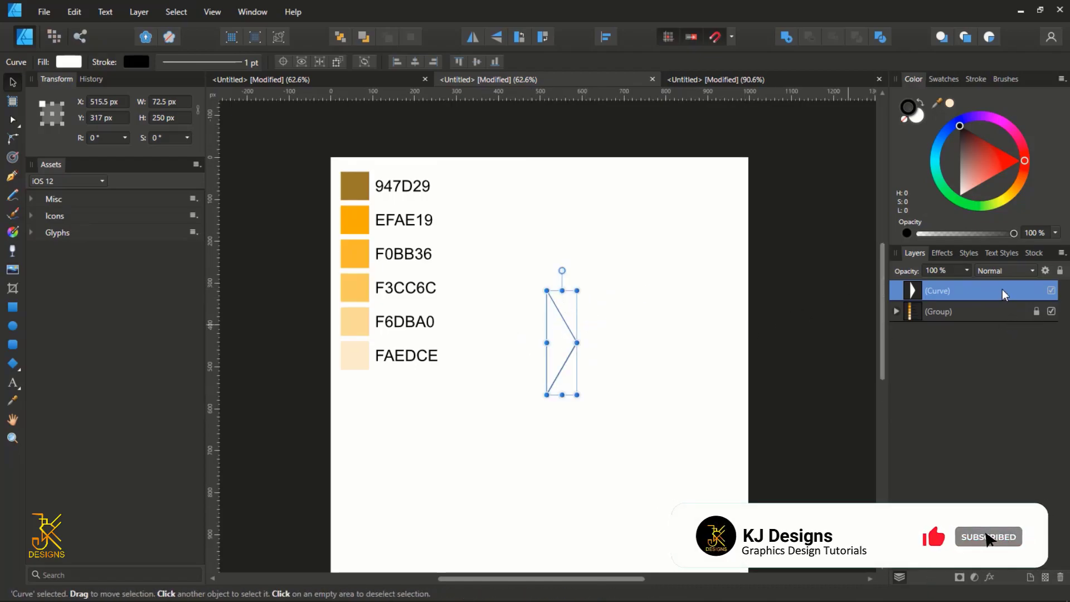
{"action": "right_click", "coordinate": [891, 295]}
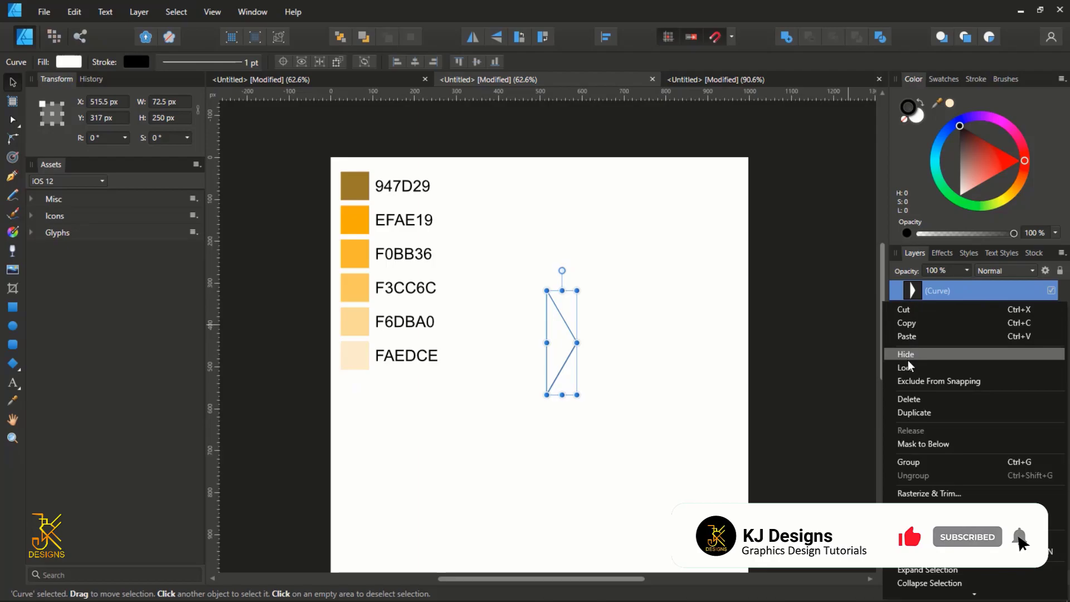
{"action": "left_click", "coordinate": [914, 412]}
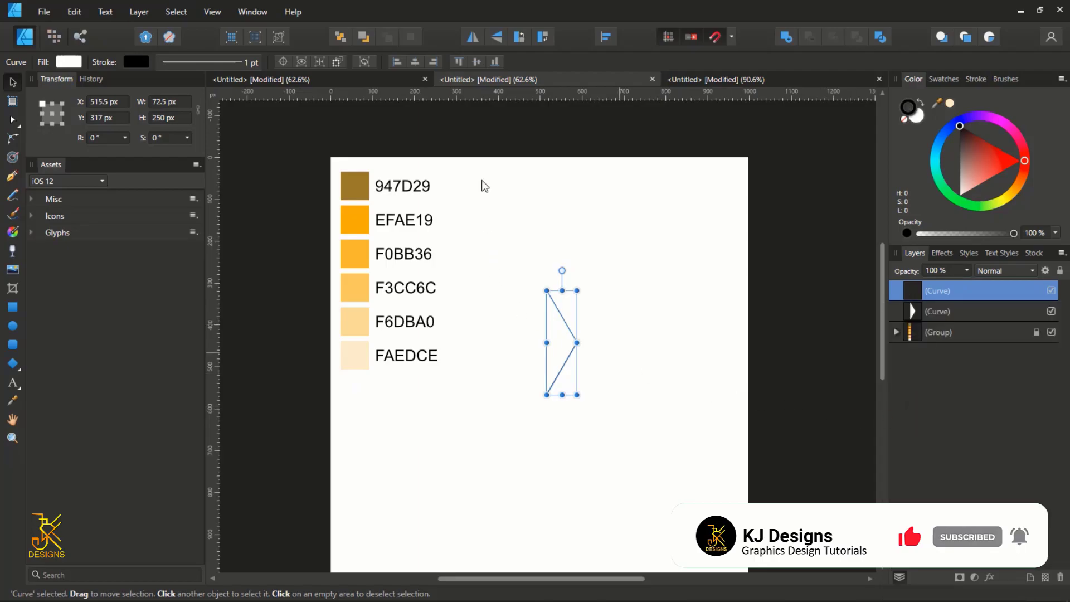
{"action": "left_click", "coordinate": [472, 44]}
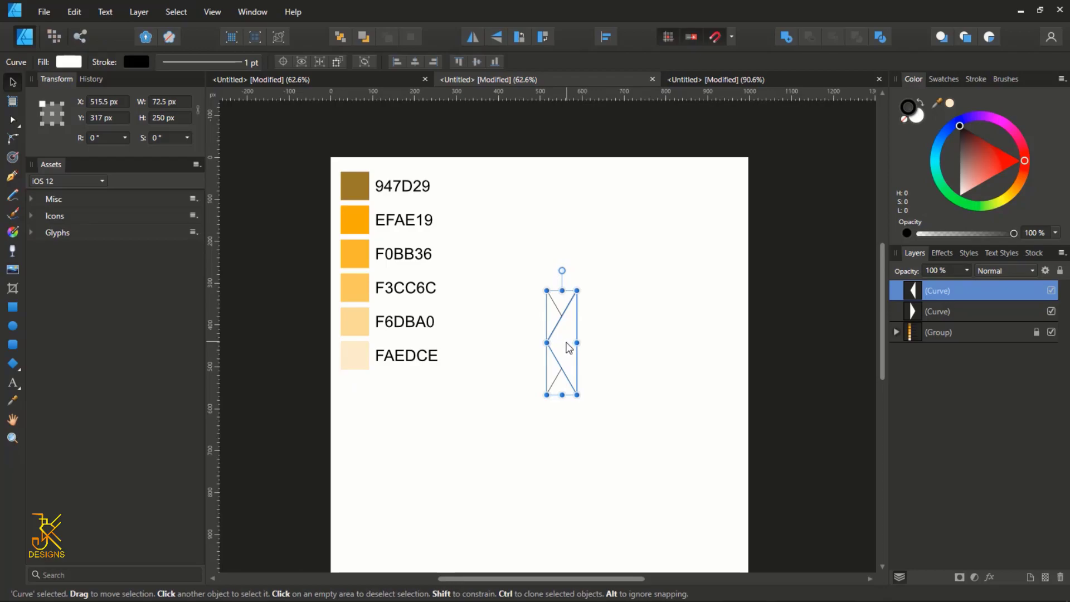
{"action": "left_click_drag", "start_coordinate": [566, 346], "coordinate": [539, 349]}
{"action": "scroll", "coordinate": [539, 355], "scroll_direction": "down", "scroll_amount": 3}
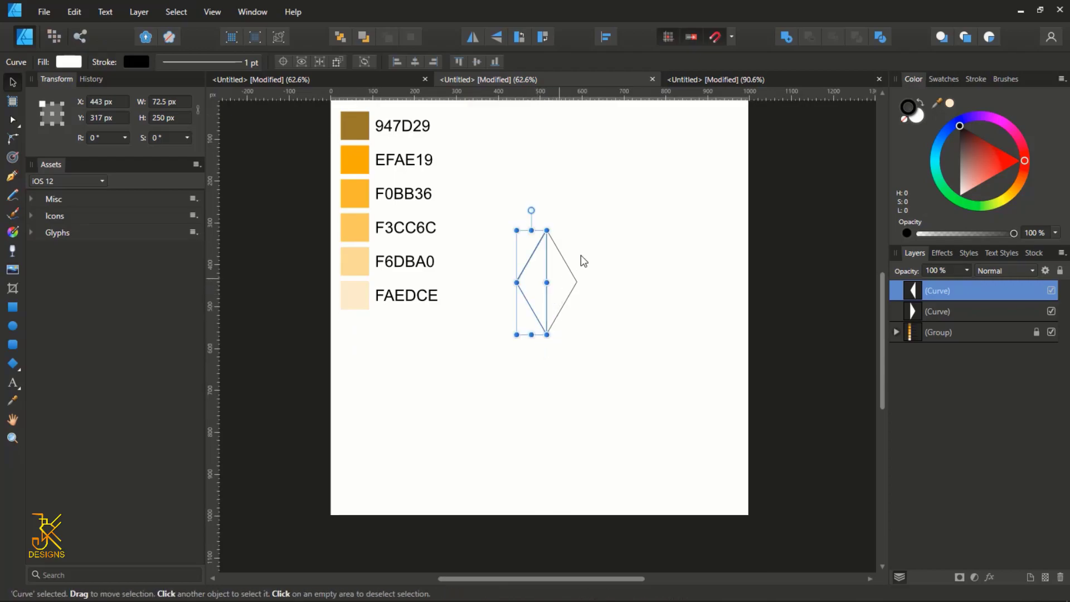
{"action": "left_click", "coordinate": [607, 342]}
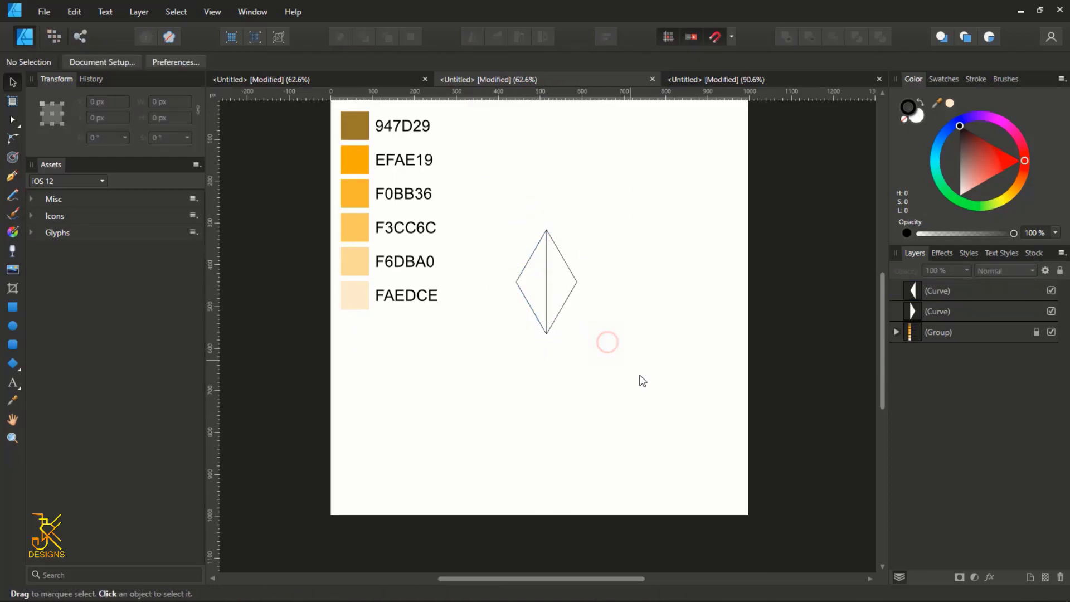
Duplicate both diamond halves together and rotate the copies 60° about the diamond's bottom tip.
{"action": "left_click_drag", "start_coordinate": [644, 393], "coordinate": [501, 201]}
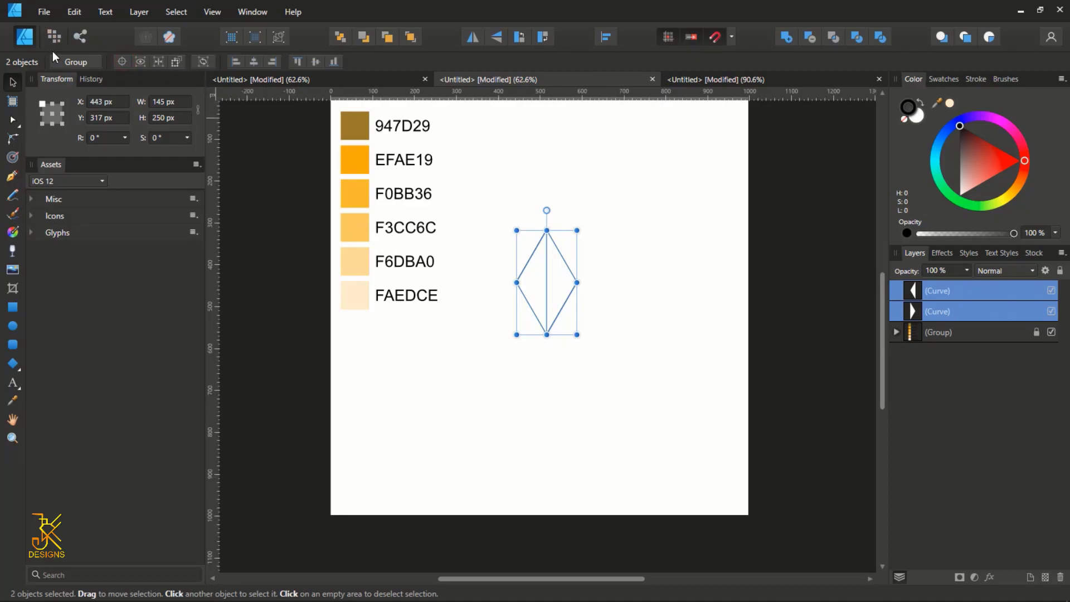
{"action": "left_click", "coordinate": [118, 62]}
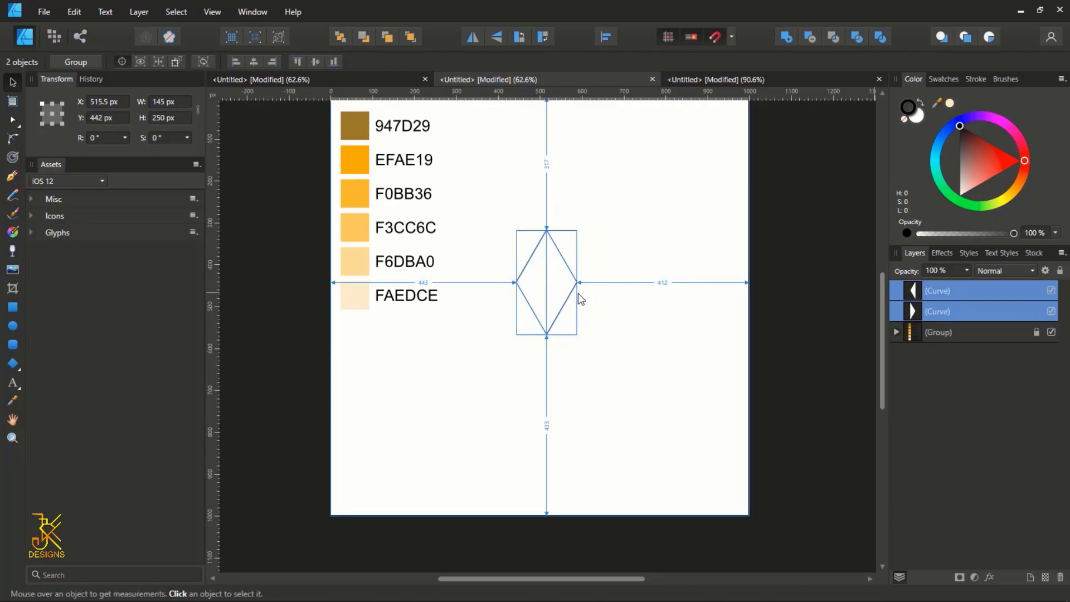
{"action": "key", "text": "ctrl+j"}
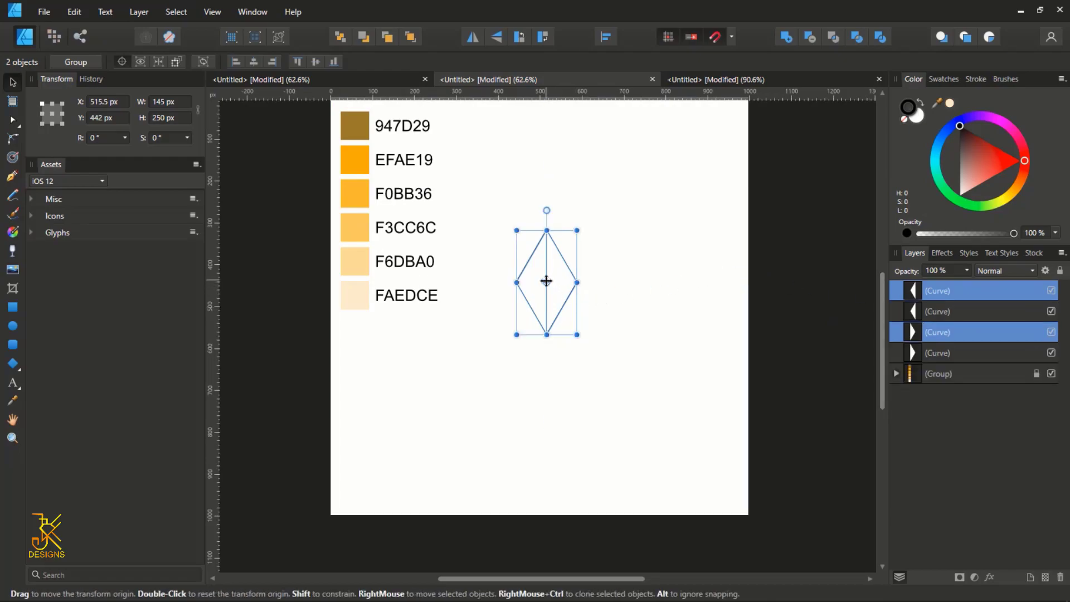
{"action": "left_click_drag", "start_coordinate": [546, 281], "coordinate": [546, 334]}
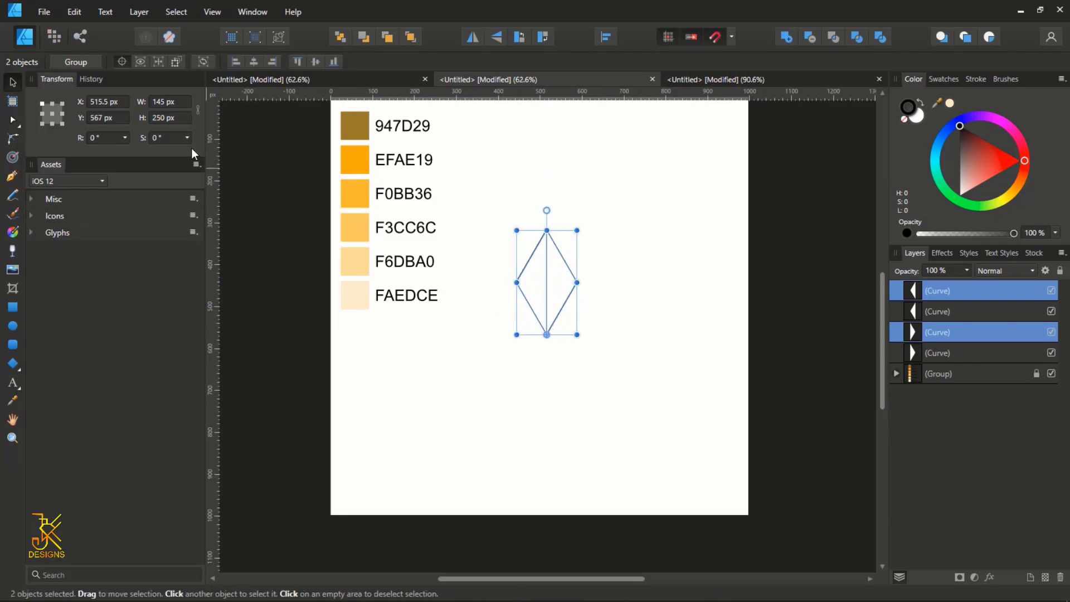
{"action": "left_click", "coordinate": [101, 142]}
{"action": "key", "text": "Return"}
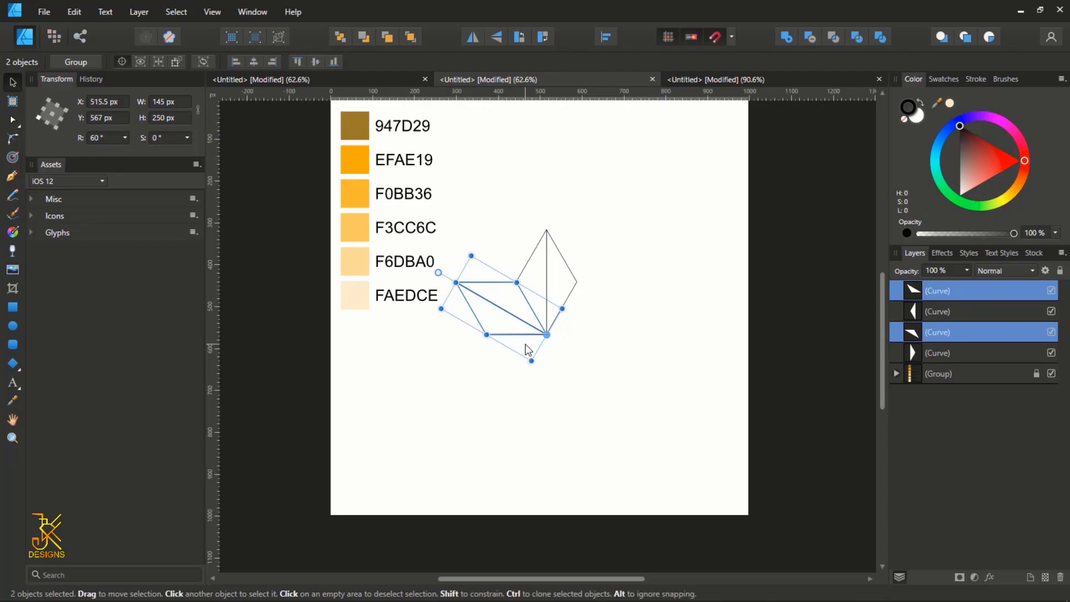
Repeat the rotated duplication four more times to form a complete six-pointed star.
{"action": "key", "text": "ctrl+j"}
{"action": "key", "text": "ctrl+j"}
{"action": "key", "text": "ctrl+j"}
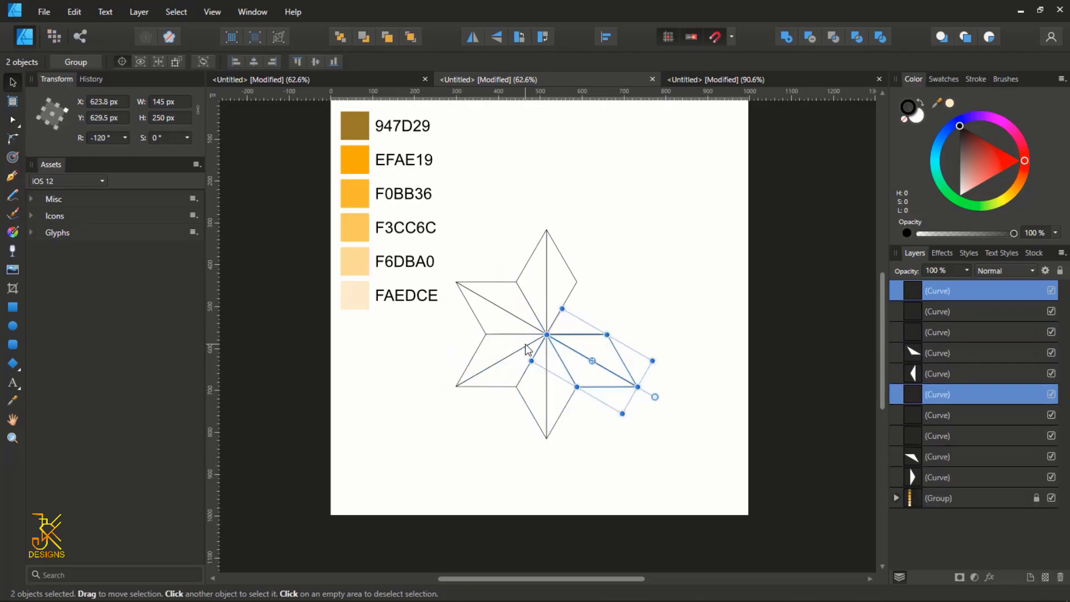
{"action": "key", "text": "ctrl+j"}
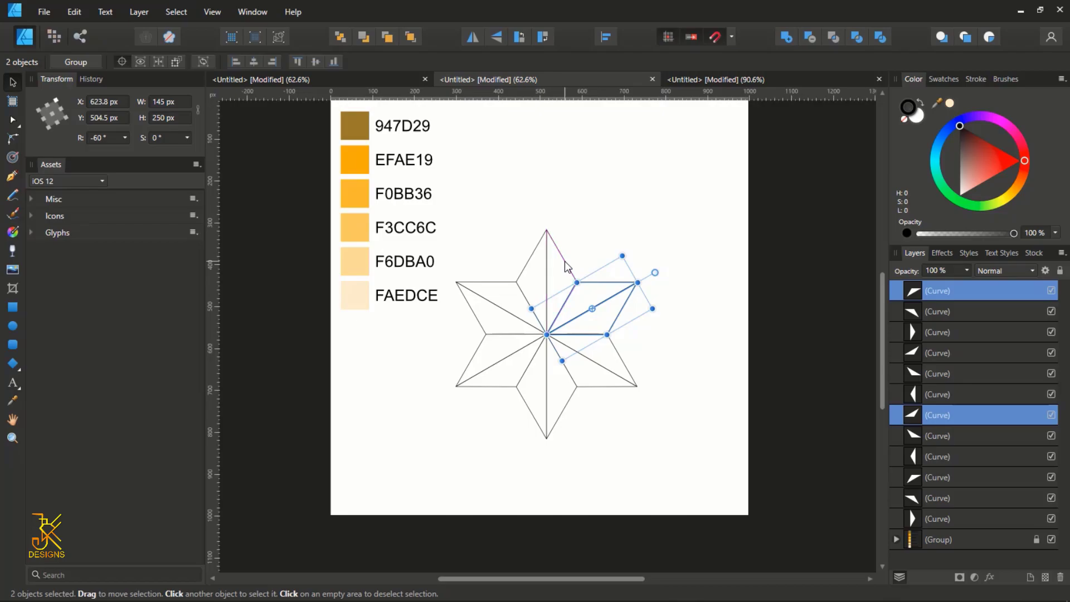
{"action": "left_click", "coordinate": [615, 239]}
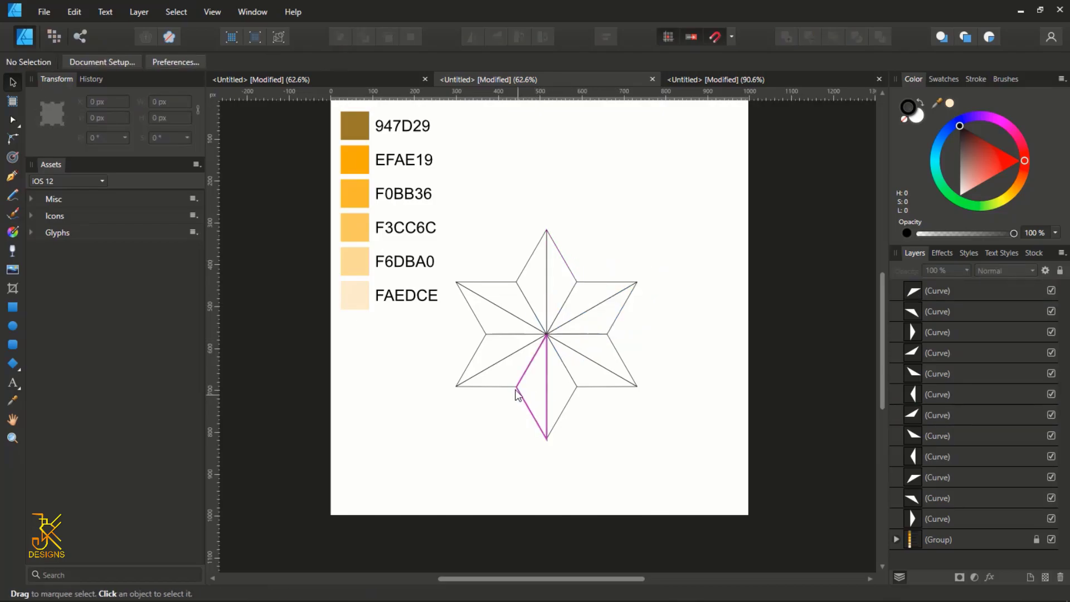
Copy matching star facets into the star's upper-left and left gaps, aligning them with the neighbouring points.
{"action": "left_click", "coordinate": [495, 385]}
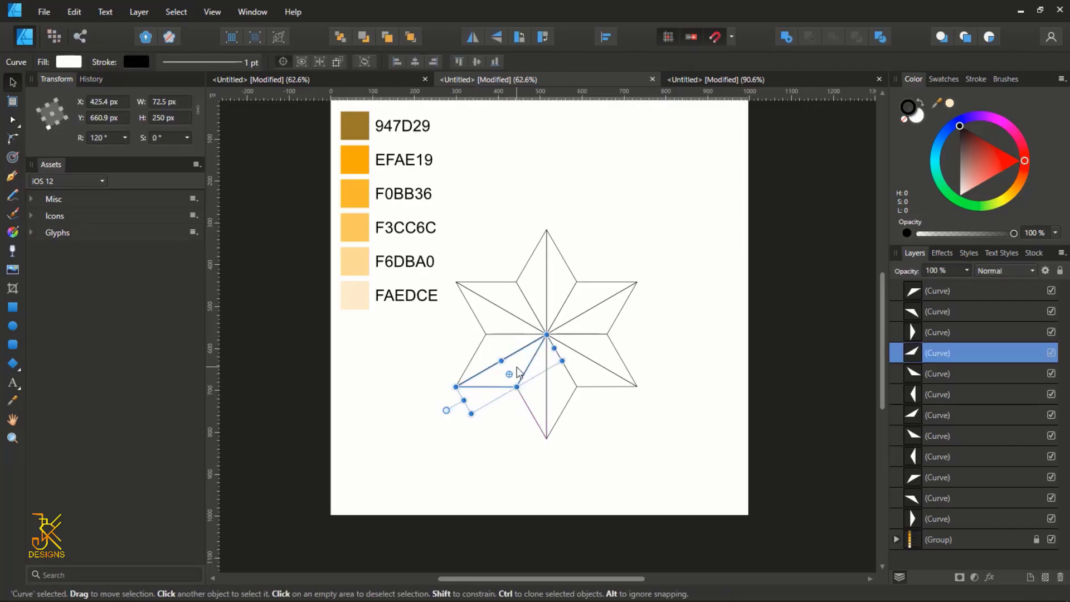
{"action": "left_click_drag", "start_coordinate": [517, 372], "coordinate": [517, 268]}
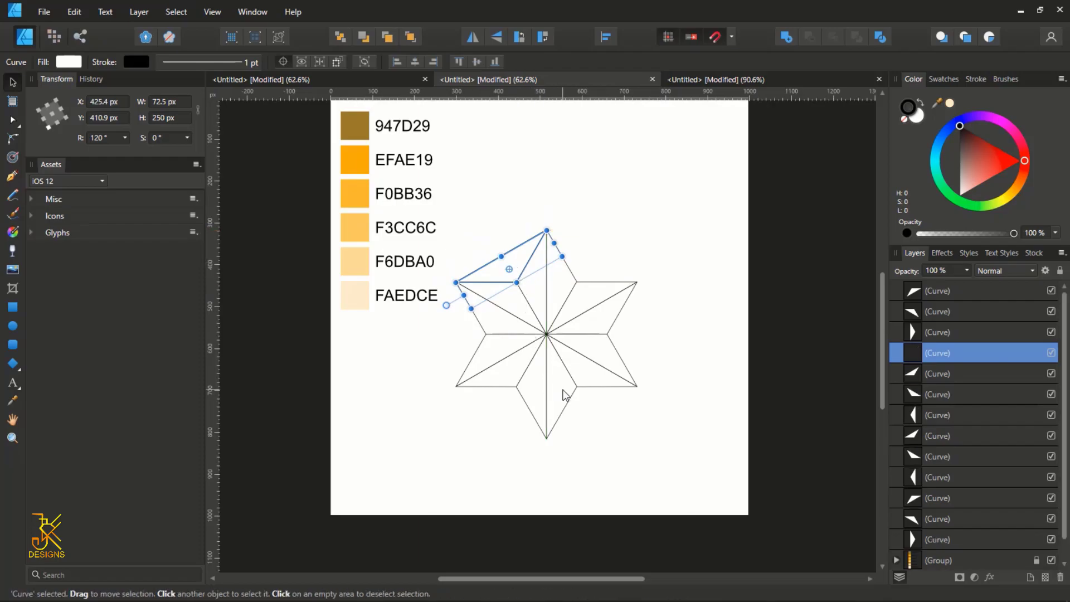
{"action": "left_click", "coordinate": [562, 386]}
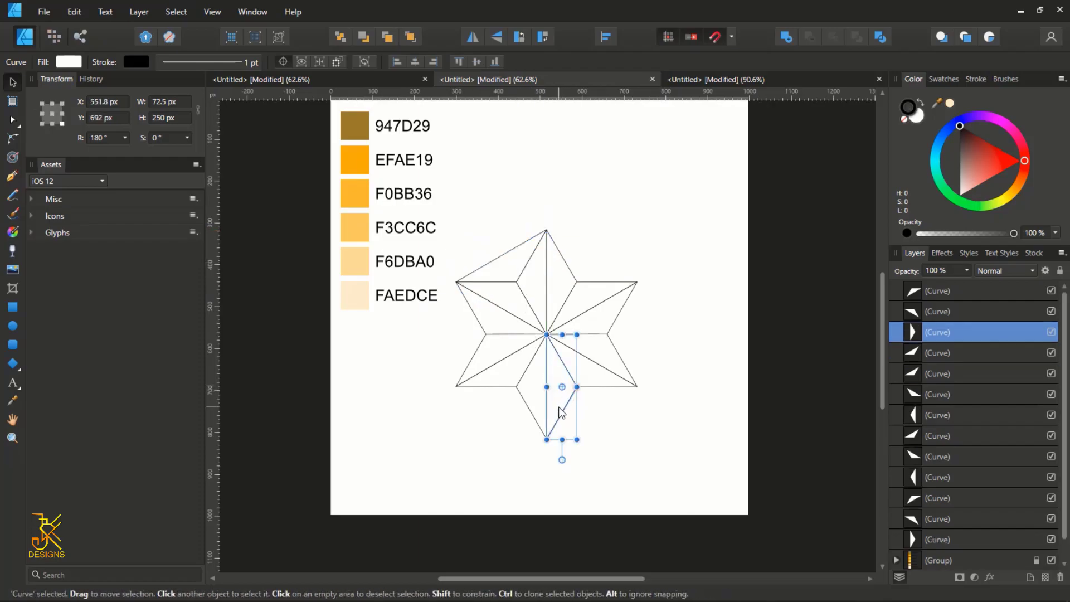
{"action": "left_click_drag", "start_coordinate": [561, 412], "coordinate": [467, 358]}
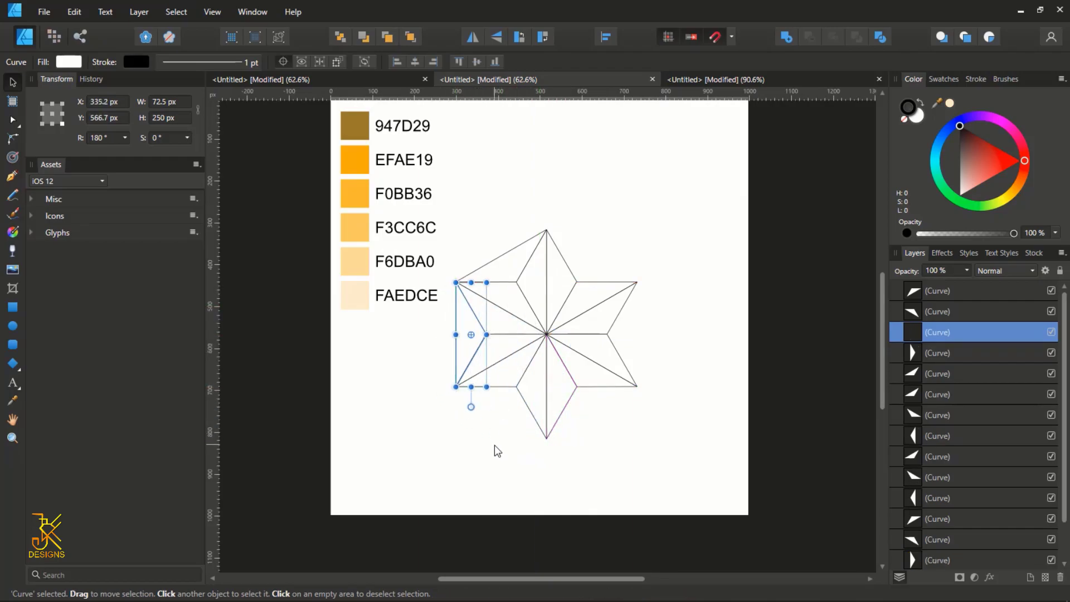
{"action": "left_click", "coordinate": [493, 445]}
Select the two triangles filling the star's upper-left and left gaps and duplicate them.
{"action": "left_click", "coordinate": [462, 343]}
{"action": "left_click", "coordinate": [505, 263], "text": "shift"}
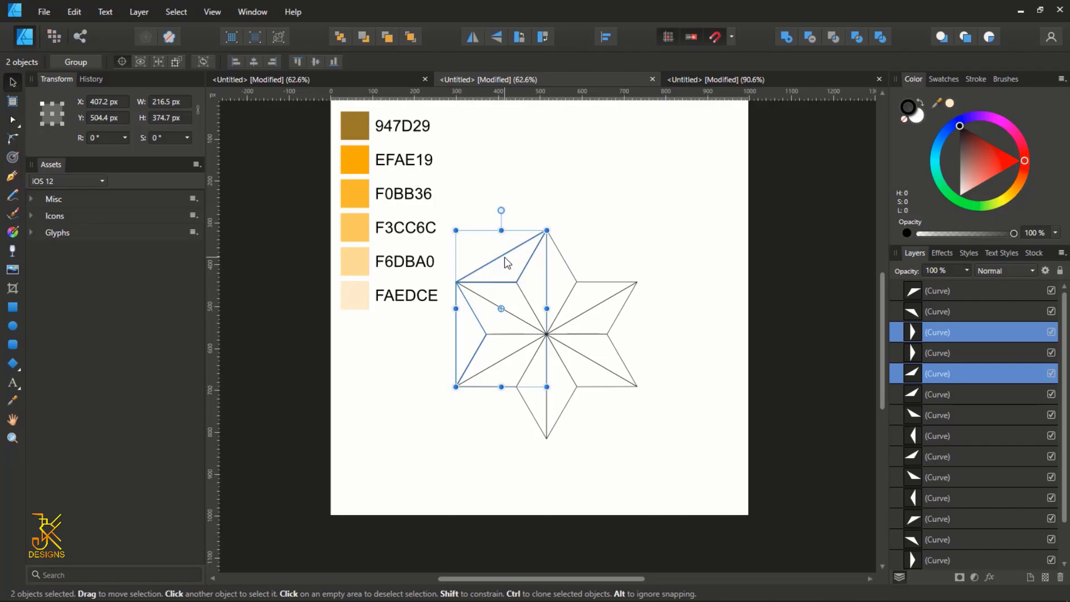
{"action": "key", "text": "ctrl+j"}
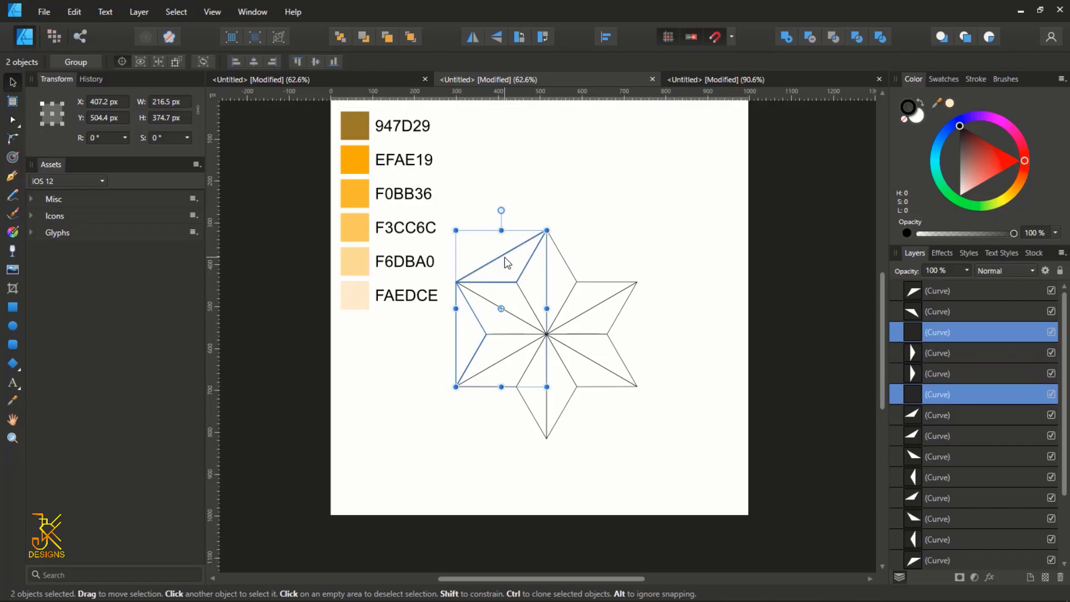
Try to rotate the duplicated pair of gap triangles by 120°.
{"action": "left_click_drag", "start_coordinate": [501, 308], "coordinate": [546, 334]}
{"action": "left_click", "coordinate": [497, 286]}
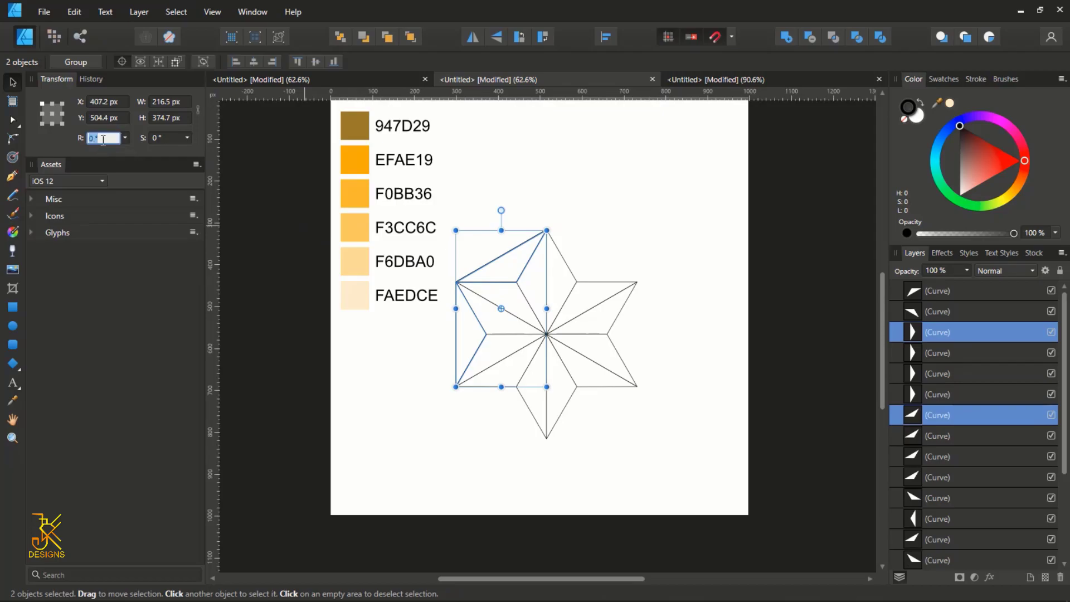
{"action": "type", "text": "120"}
{"action": "key", "text": "Return"}
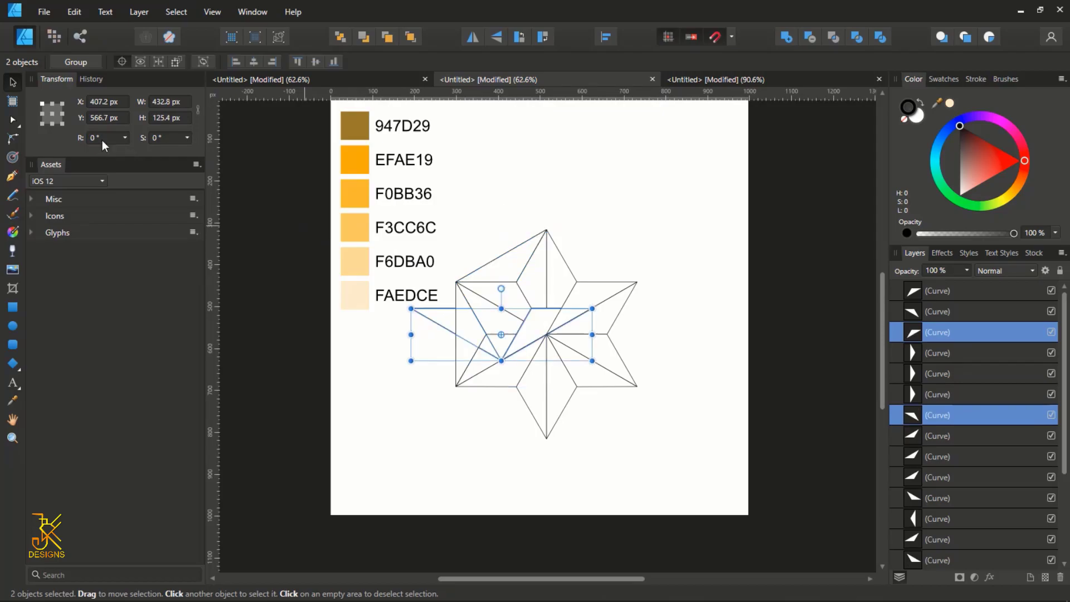
Rotate the duplicated triangles 120° about the star's centre and repeat the duplication once to complete the hexagon.
{"action": "left_click_drag", "start_coordinate": [501, 309], "coordinate": [547, 335]}
{"action": "type", "text": "15"}
{"action": "key", "text": "Return"}
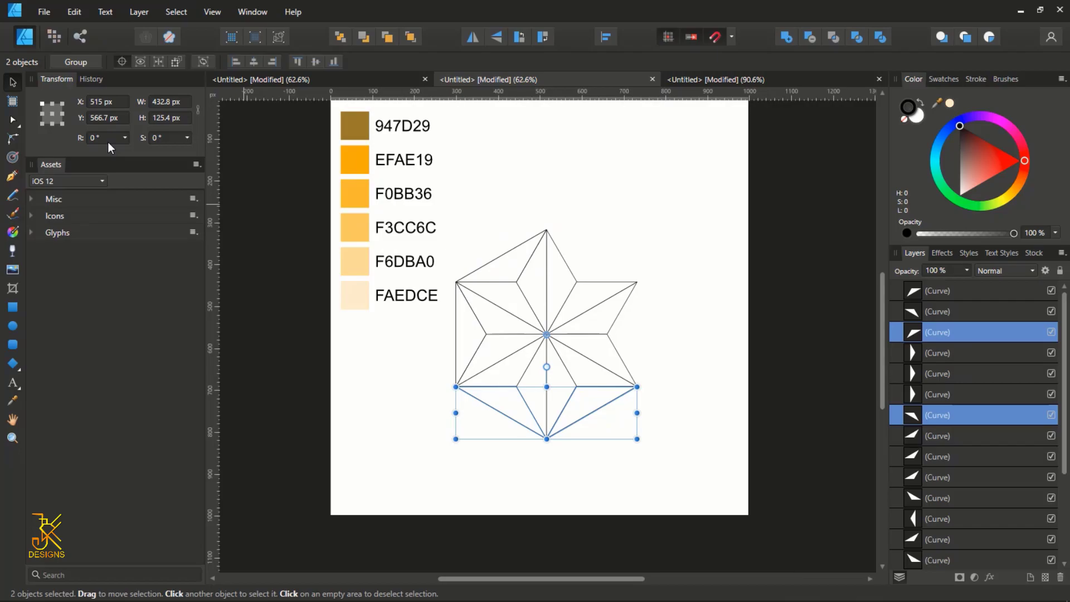
{"action": "key", "text": "ctrl+j"}
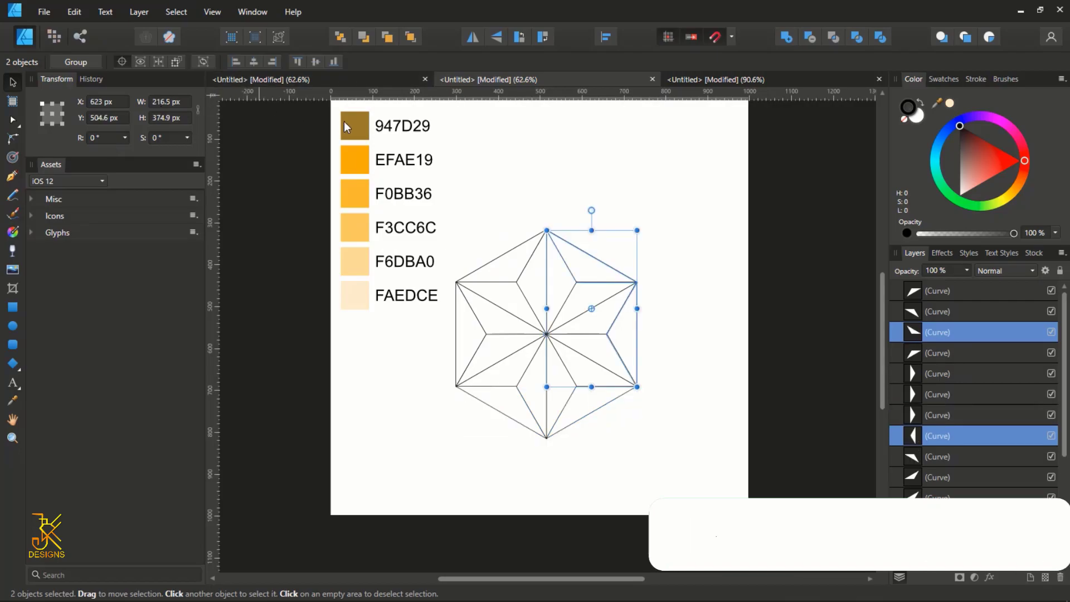
{"action": "left_click", "coordinate": [789, 256]}
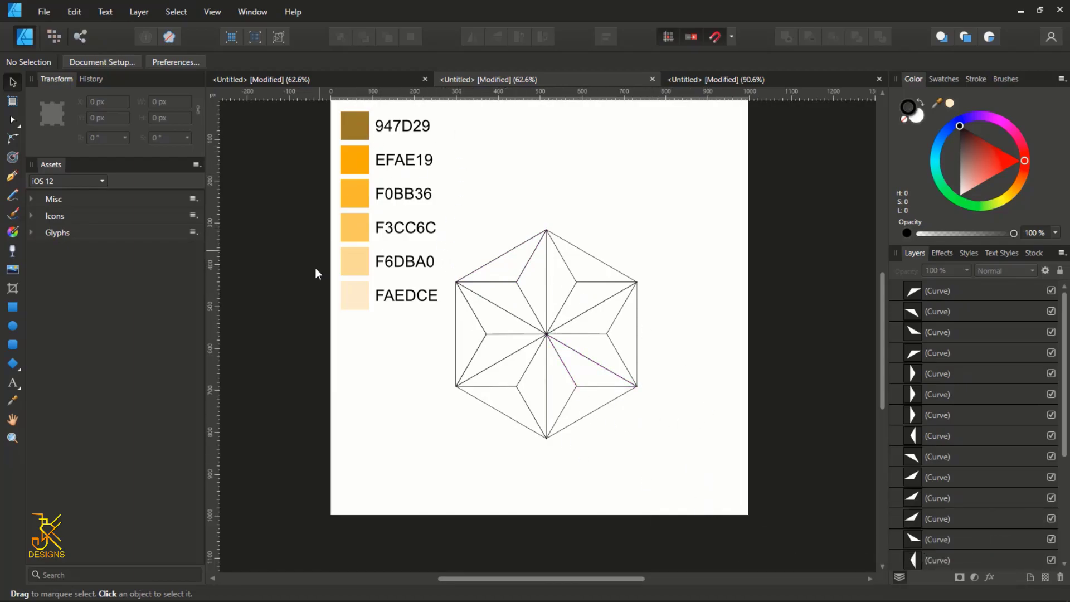
Fill the upper-left, lower-left and right outer triangles of the hexagon with the 947D29 swatch colour, leaving their outlines black.
{"action": "scroll", "coordinate": [388, 169], "scroll_direction": "up", "scroll_amount": 1}
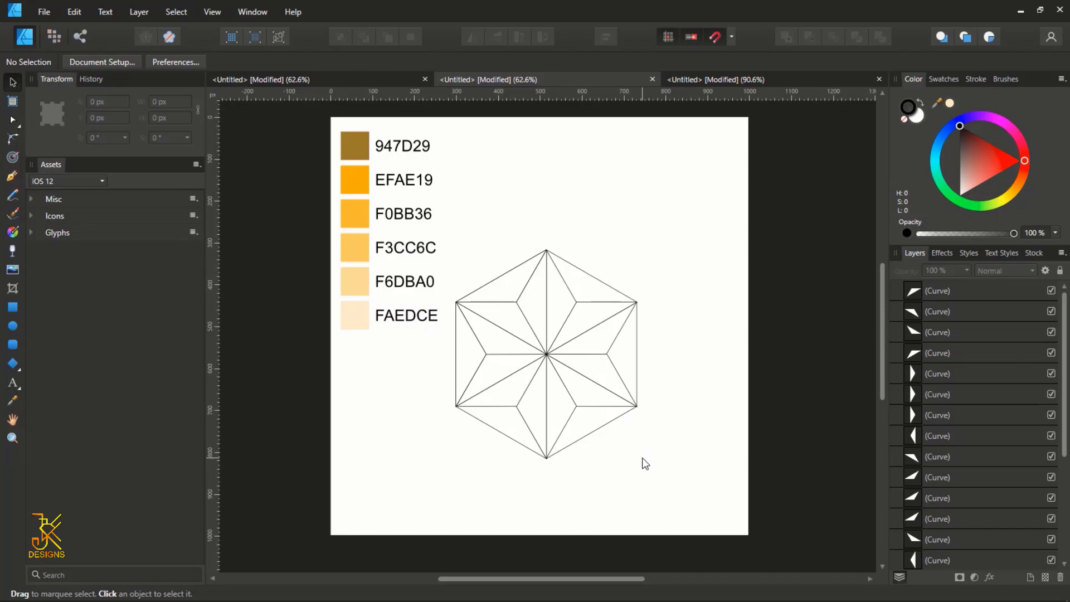
{"action": "left_click", "coordinate": [504, 279]}
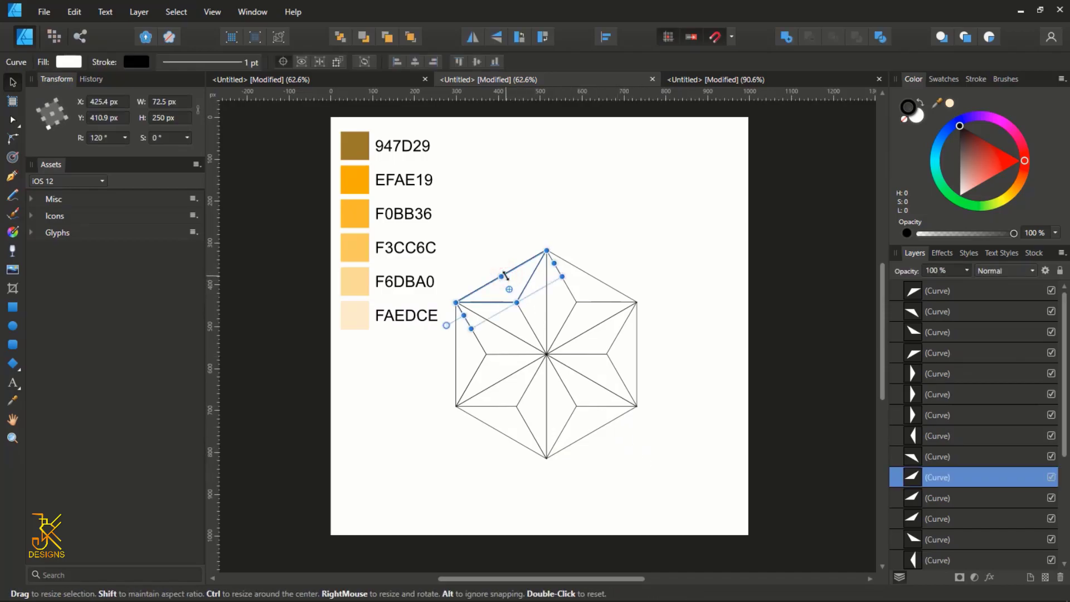
{"action": "left_click", "coordinate": [510, 425], "text": "shift"}
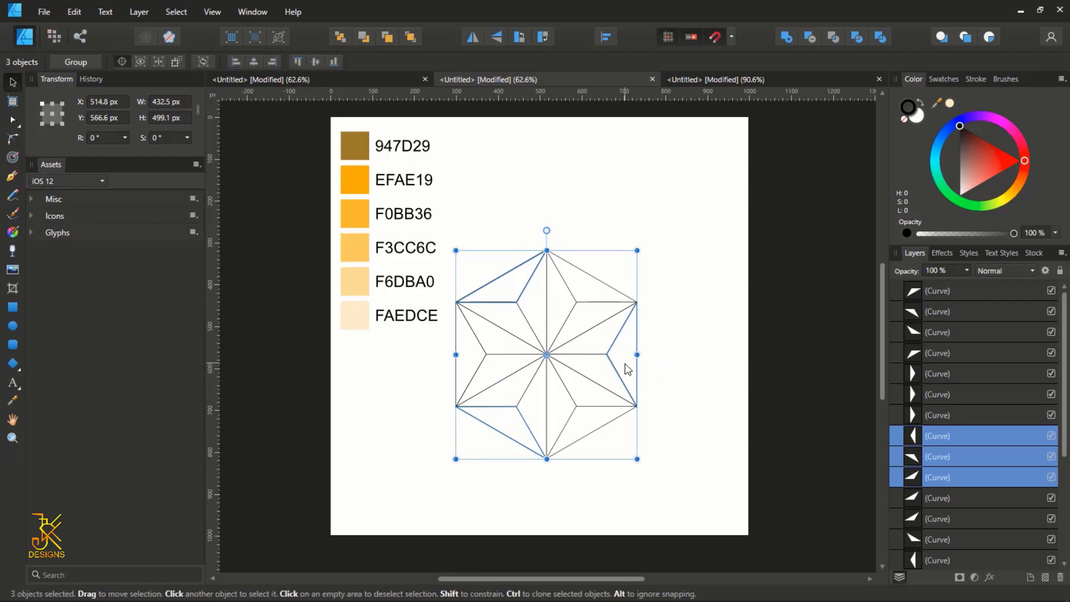
{"action": "key", "text": "i"}
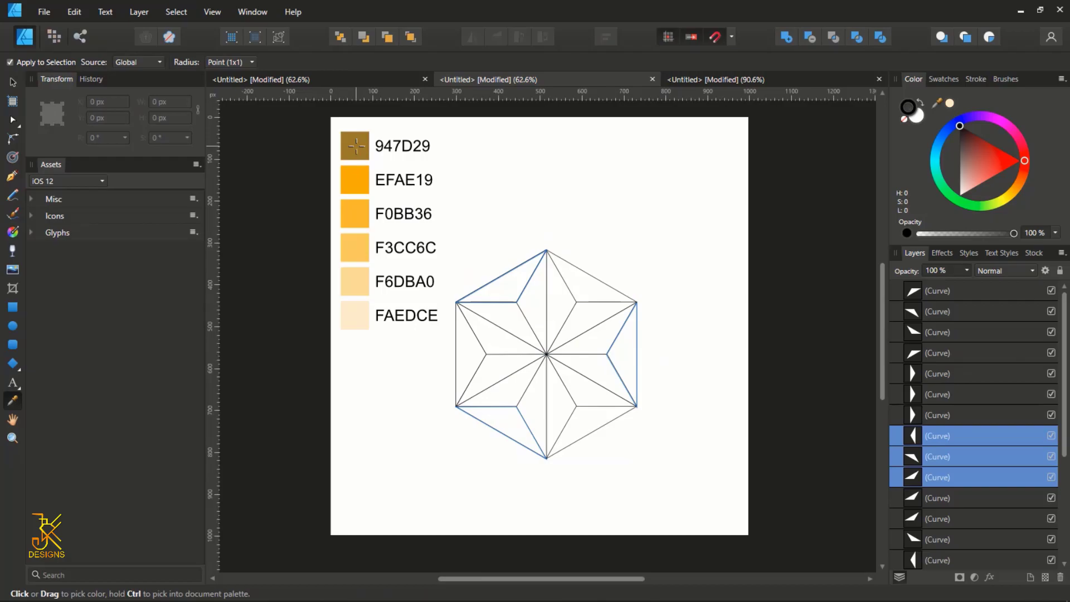
{"action": "left_click", "coordinate": [355, 146]}
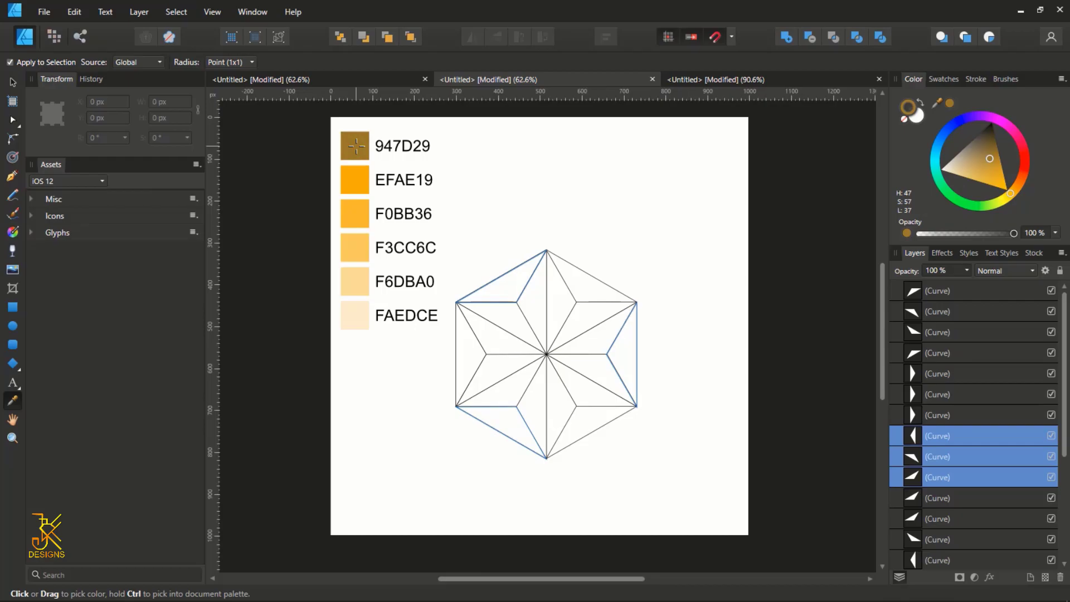
{"action": "key", "text": "ctrl+z"}
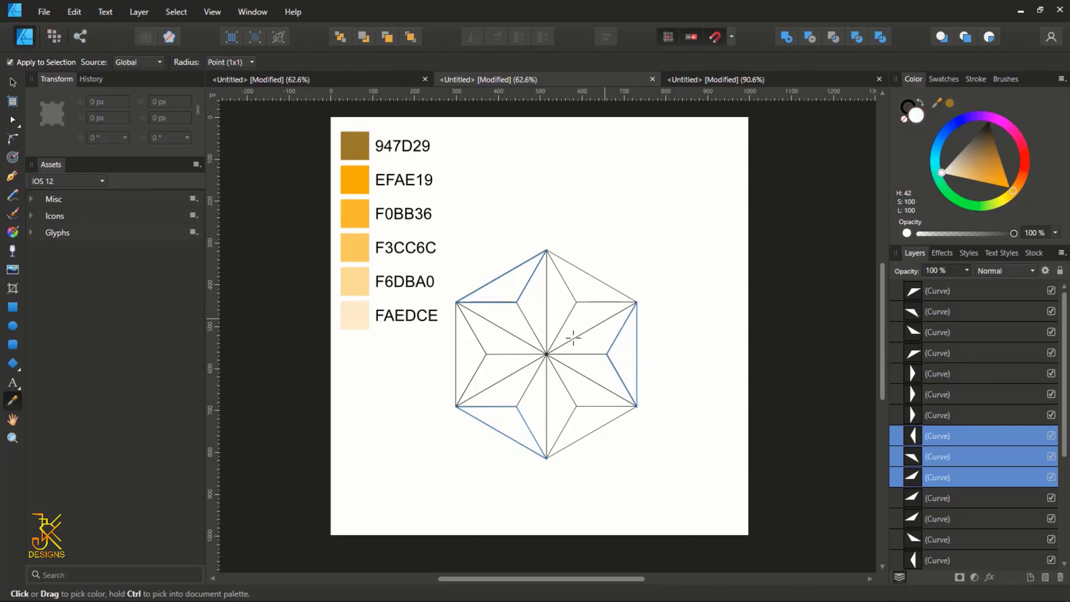
{"action": "left_click", "coordinate": [355, 145]}
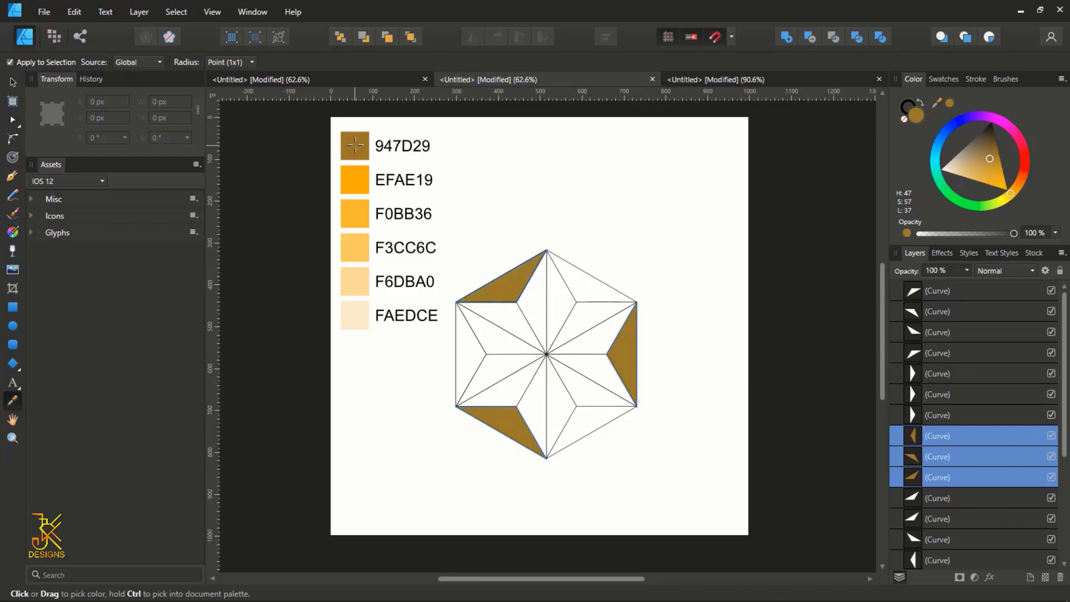
{"action": "key", "text": "v"}
{"action": "left_click", "coordinate": [706, 336]}
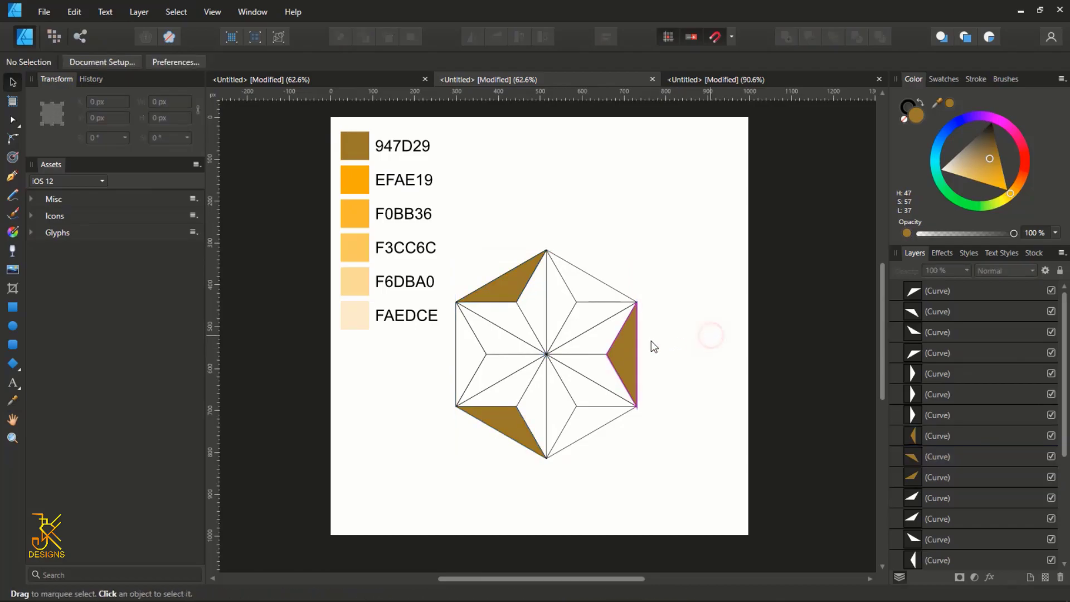
Fill the left, lower-right and upper-right outer triangles with the EFAE19 swatch colour.
{"action": "left_click", "coordinate": [477, 350]}
{"action": "left_click", "coordinate": [606, 425], "text": "shift"}
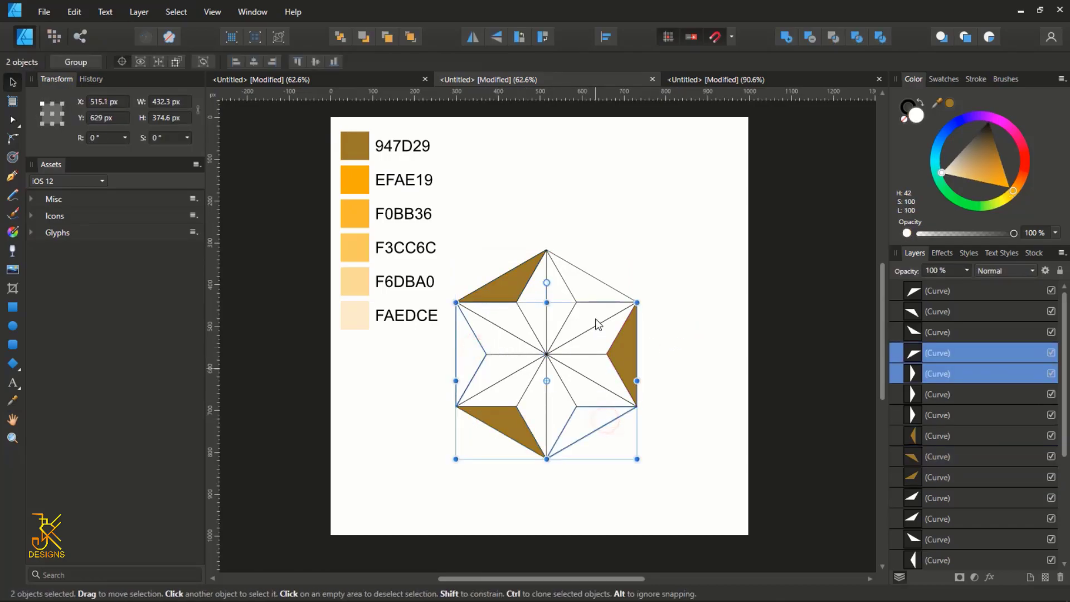
{"action": "left_click", "coordinate": [596, 292], "text": "shift"}
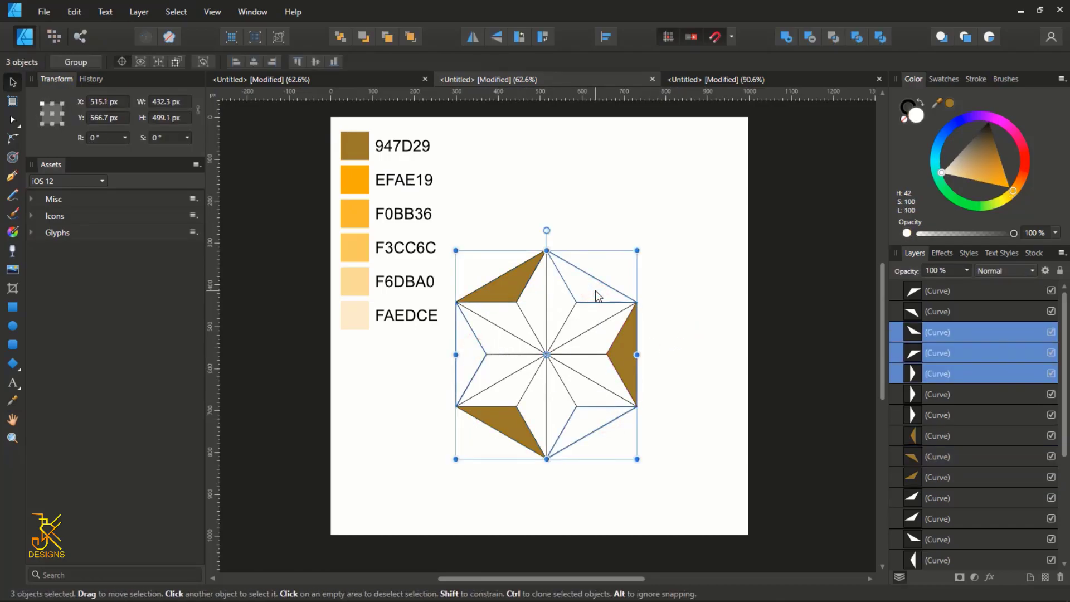
{"action": "key", "text": "i"}
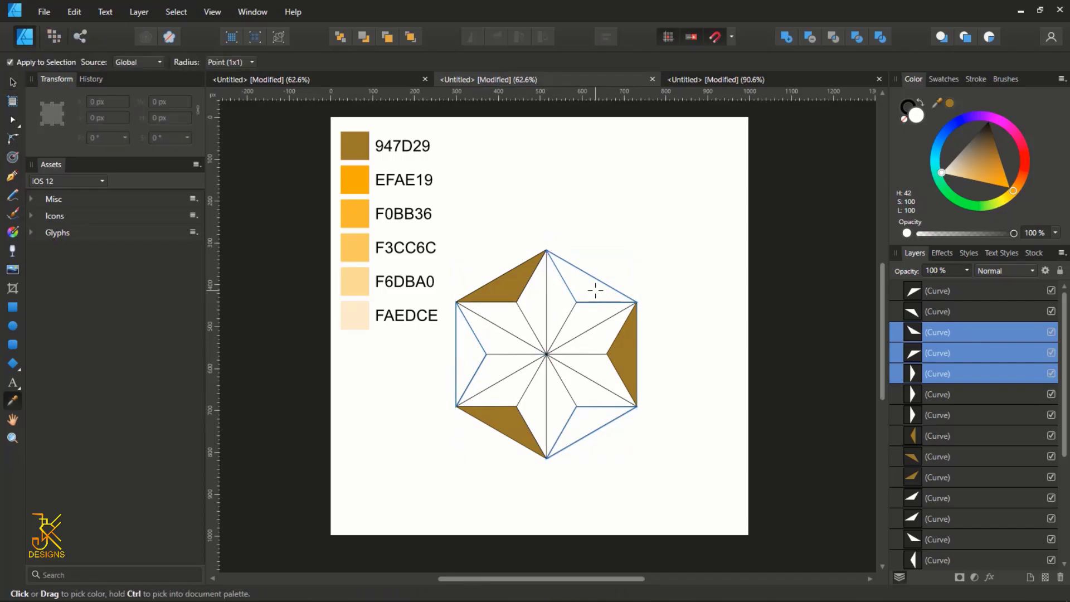
{"action": "left_click", "coordinate": [358, 181]}
{"action": "key", "text": "v"}
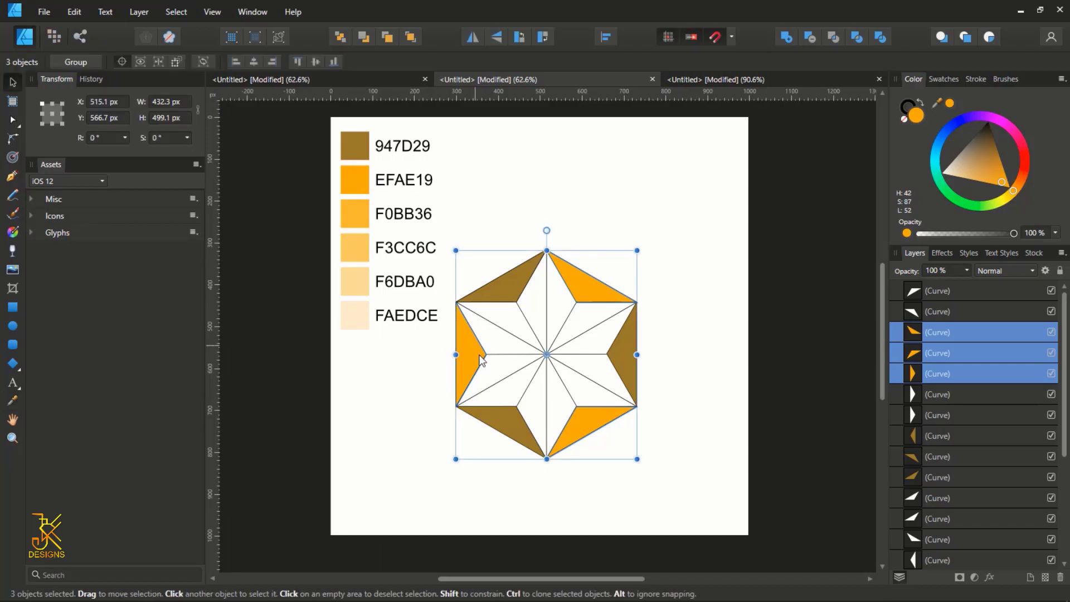
Fill the lower halves of the two lower side points and the right half of the top point with the F0BB36 swatch colour.
{"action": "left_click", "coordinate": [502, 395]}
{"action": "left_click", "coordinate": [578, 396], "text": "shift"}
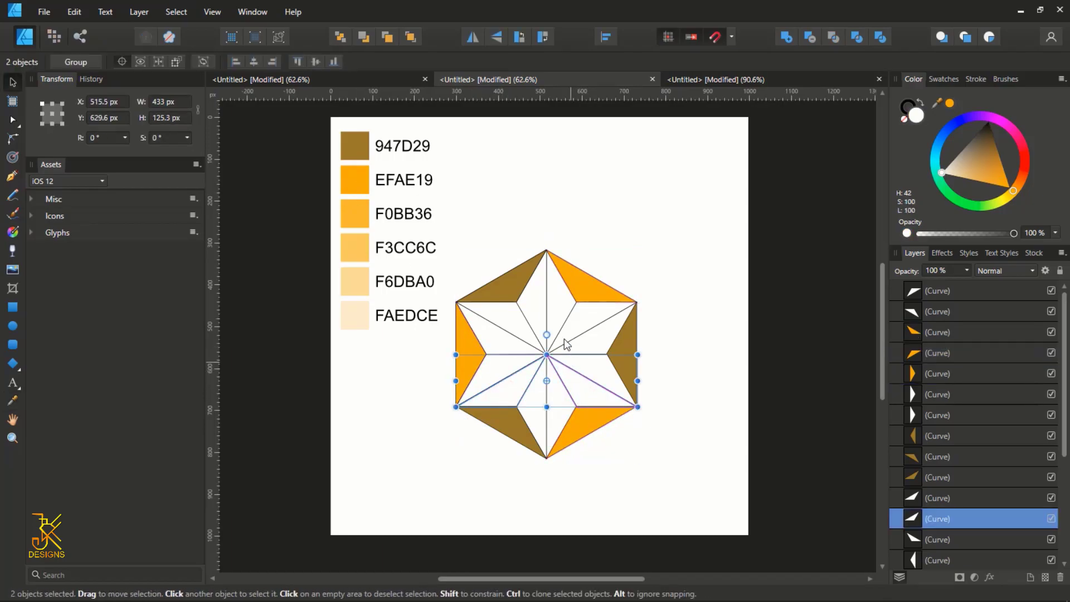
{"action": "left_click", "coordinate": [557, 287], "text": "shift"}
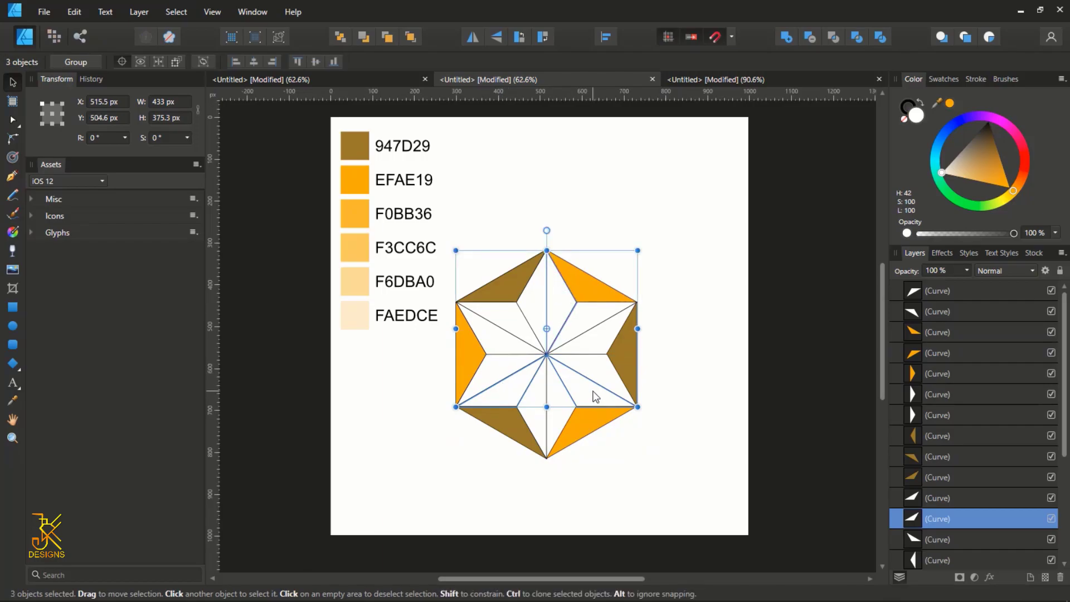
{"action": "key", "text": "i"}
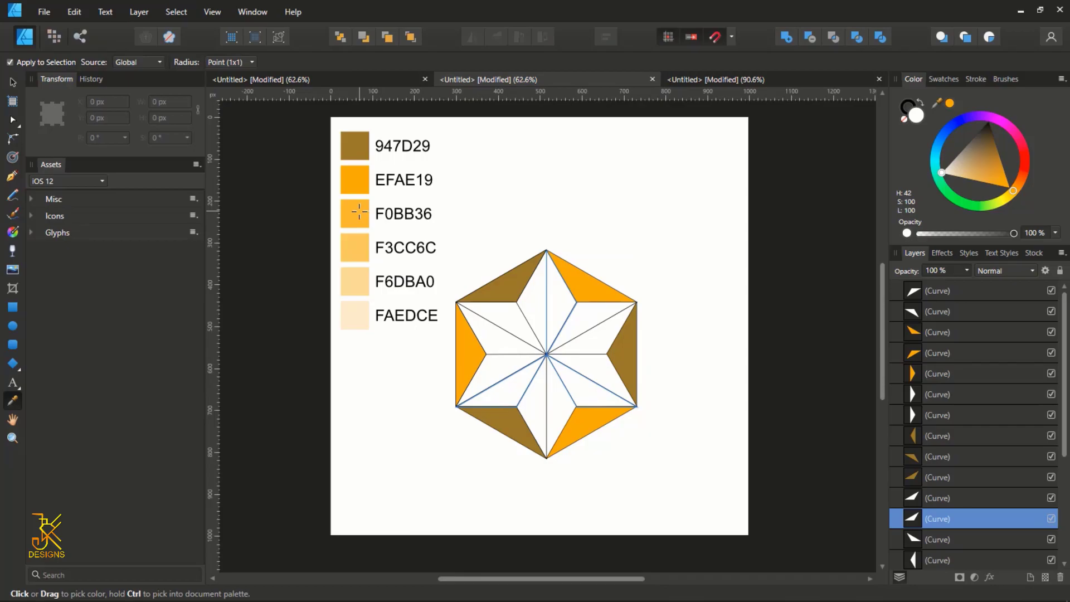
{"action": "left_click", "coordinate": [358, 217]}
{"action": "key", "text": "v"}
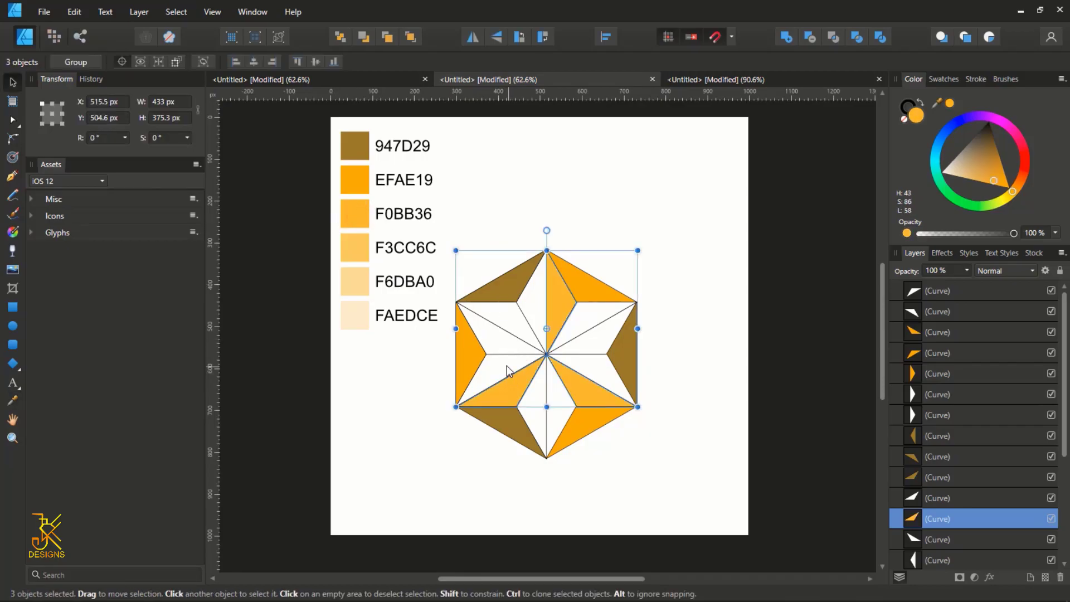
Fill the upper halves of the two lower side points and the left half of the top point with the F3CC6C swatch colour.
{"action": "left_click", "coordinate": [504, 370]}
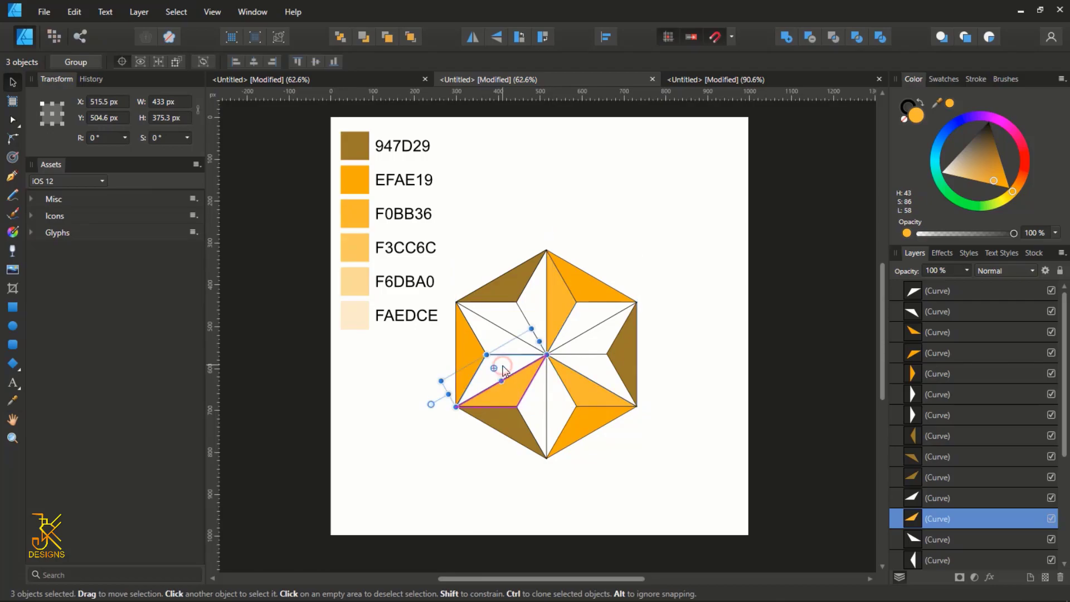
{"action": "left_click", "coordinate": [601, 378], "text": "shift"}
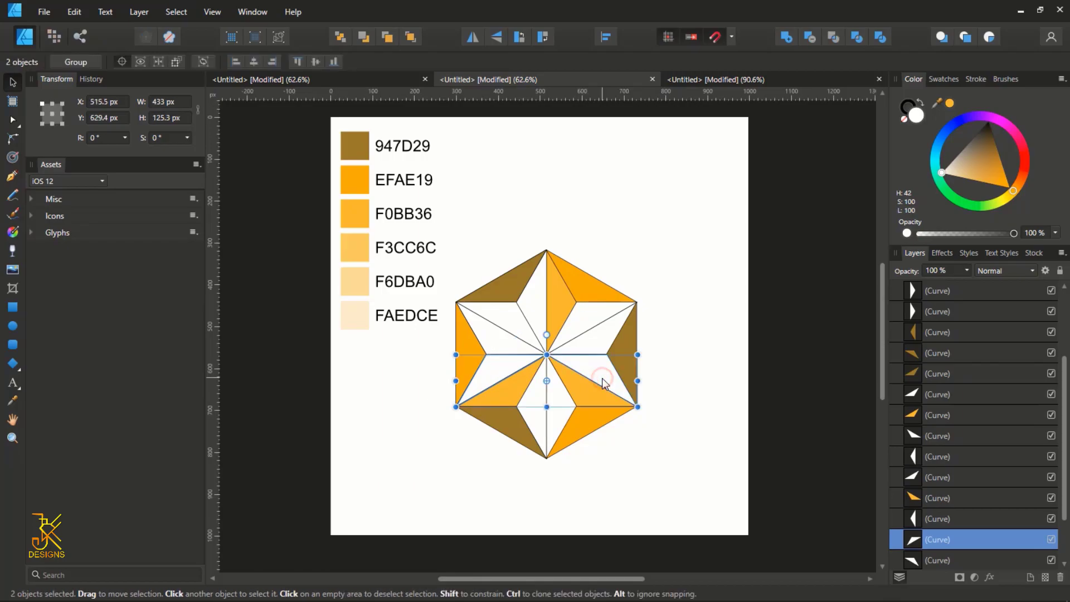
{"action": "left_click", "coordinate": [534, 317], "text": "shift"}
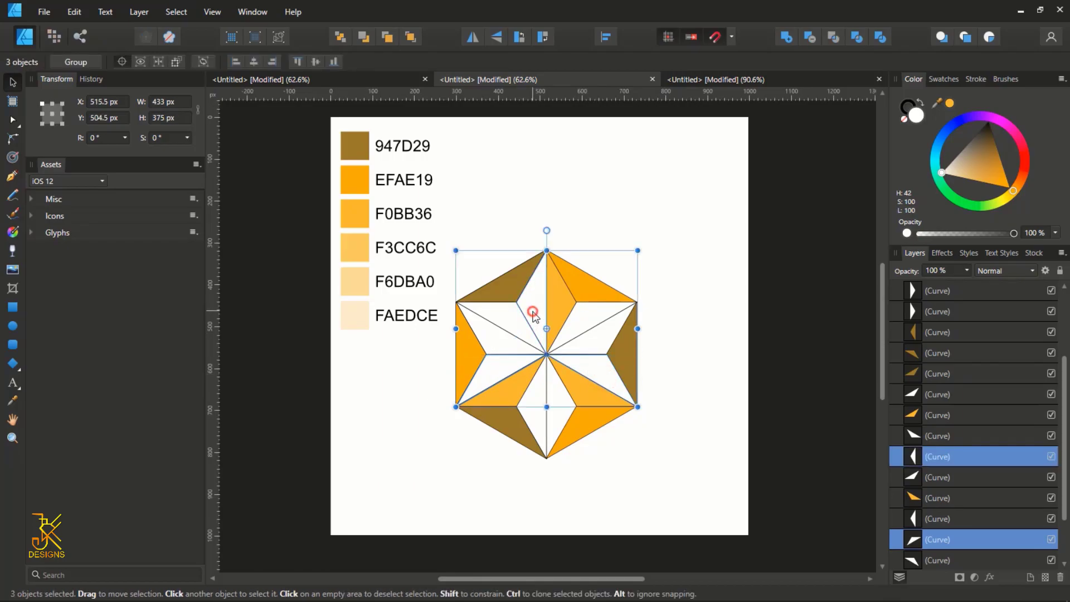
{"action": "key", "text": "i"}
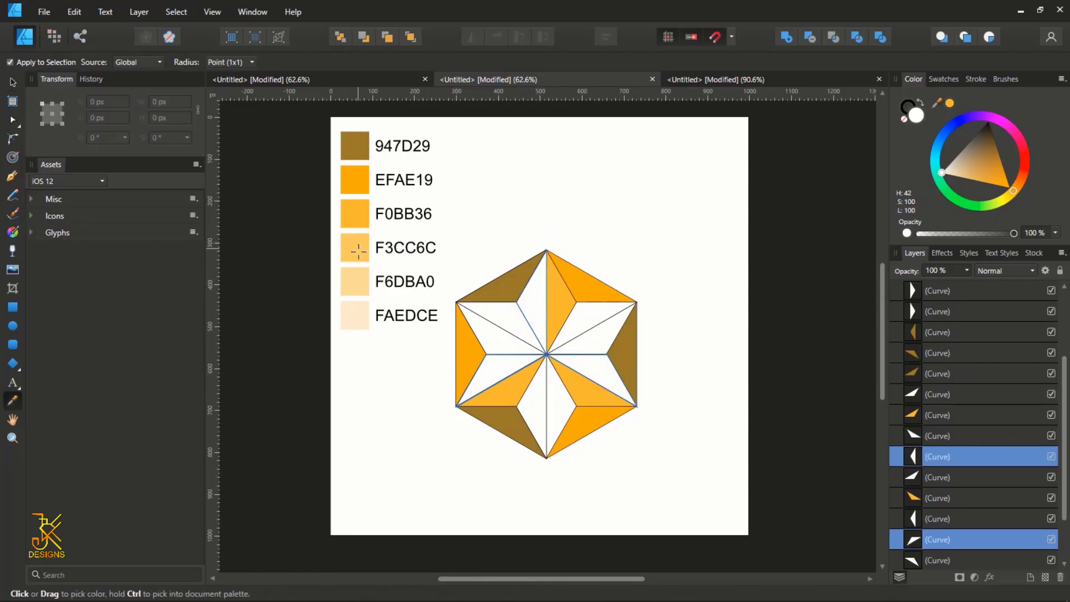
{"action": "left_click_drag", "start_coordinate": [356, 255], "coordinate": [356, 255]}
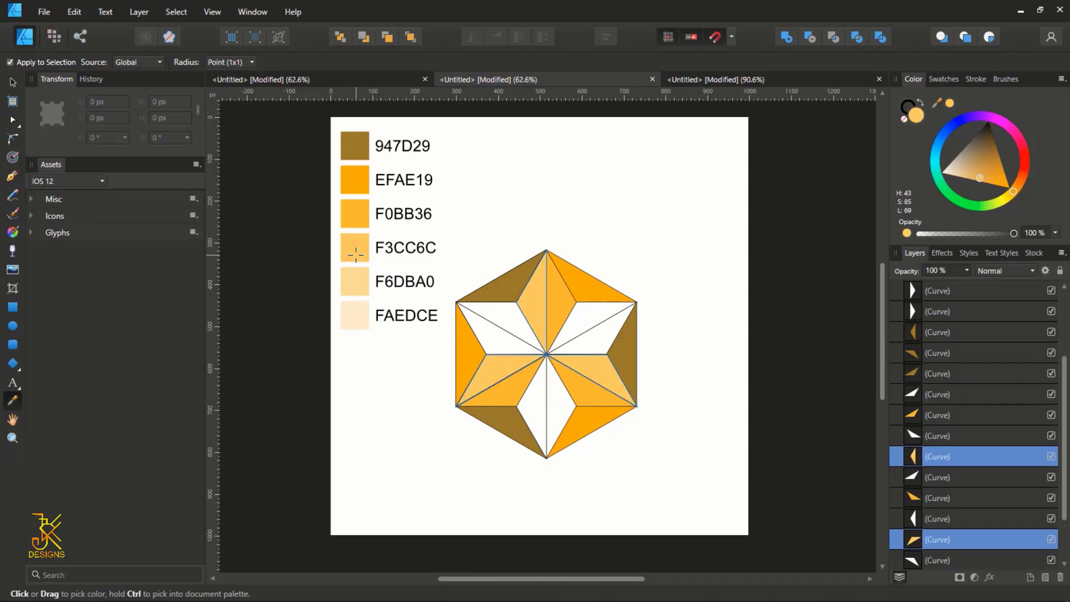
{"action": "key", "text": "v"}
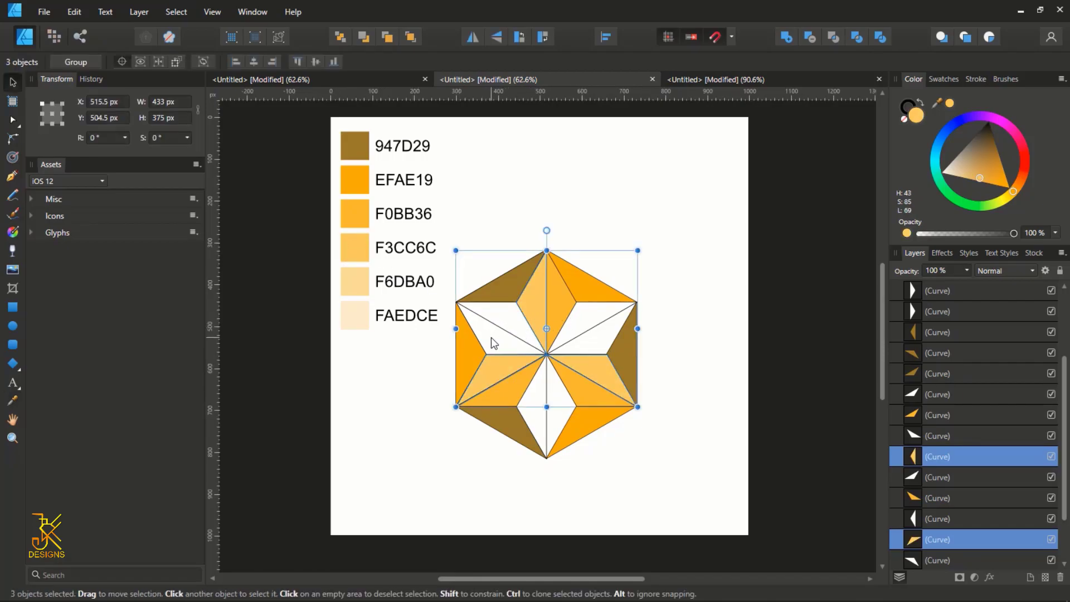
Fill the upper-left point's lower half, the bottom point's right half and the upper-right point's upper half with the F6DBA0 swatch colour.
{"action": "left_click", "coordinate": [490, 337]}
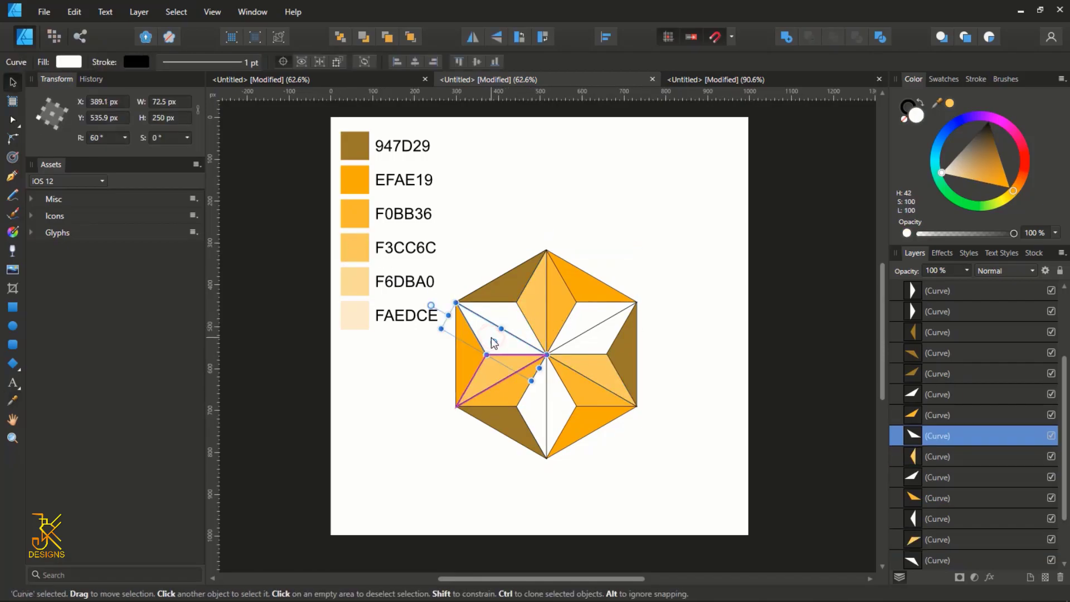
{"action": "left_click", "coordinate": [565, 413], "text": "shift"}
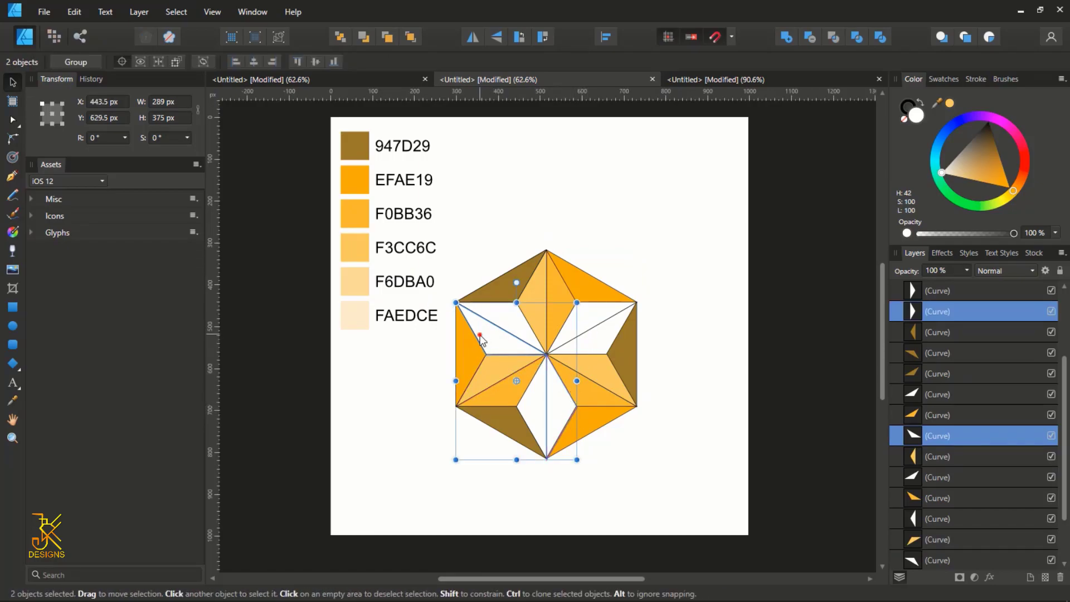
{"action": "left_click", "coordinate": [512, 345]}
{"action": "left_click", "coordinate": [492, 336]}
{"action": "left_click", "coordinate": [565, 419], "text": "shift"}
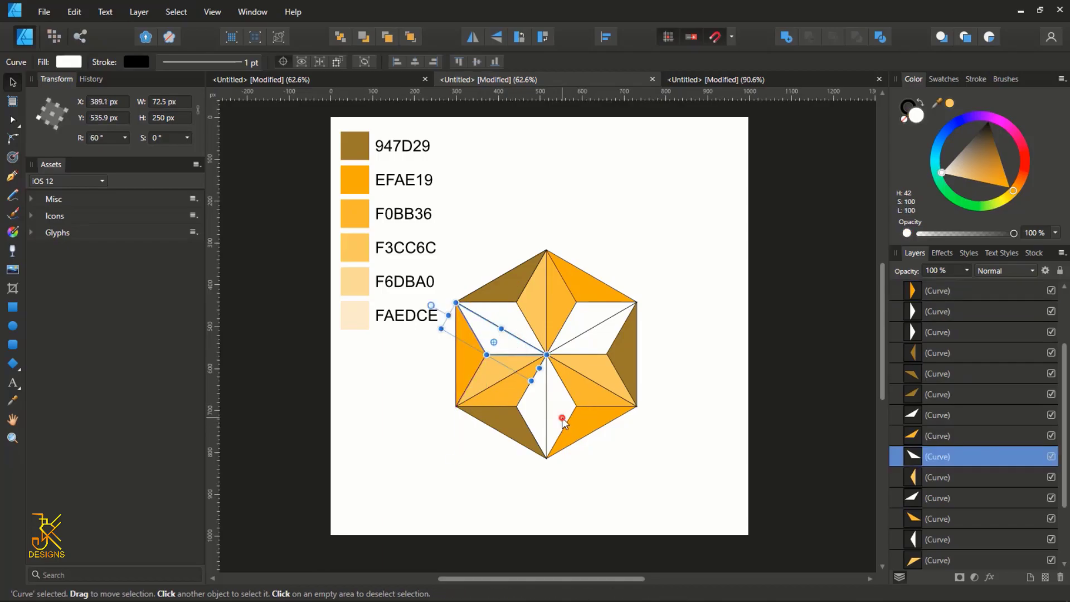
{"action": "left_click", "coordinate": [593, 316], "text": "shift"}
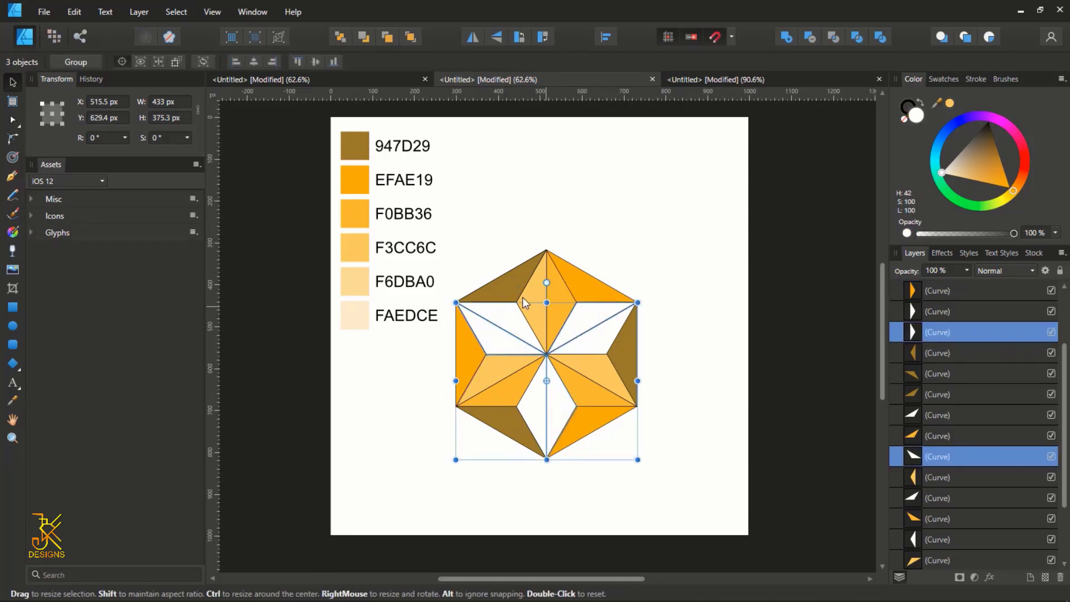
{"action": "key", "text": "i"}
{"action": "left_click", "coordinate": [361, 283]}
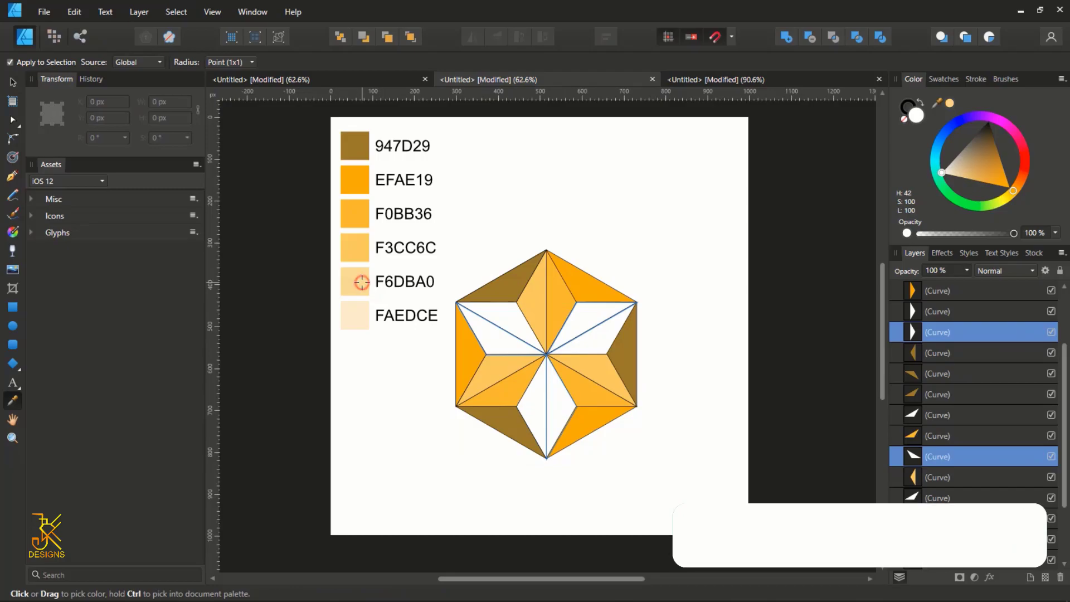
{"action": "key", "text": "v"}
Fill the three remaining white facets of the upper-left, bottom and upper-right points with the FAEDCE swatch colour.
{"action": "left_click", "coordinate": [513, 322]}
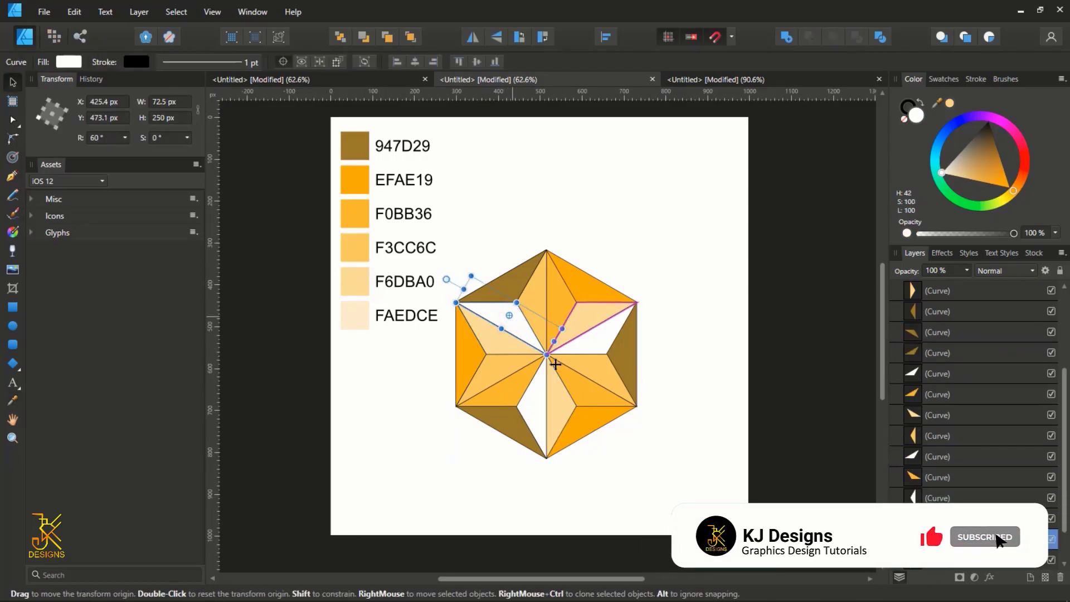
{"action": "left_click", "coordinate": [540, 389], "text": "shift"}
{"action": "left_click", "coordinate": [594, 348], "text": "shift"}
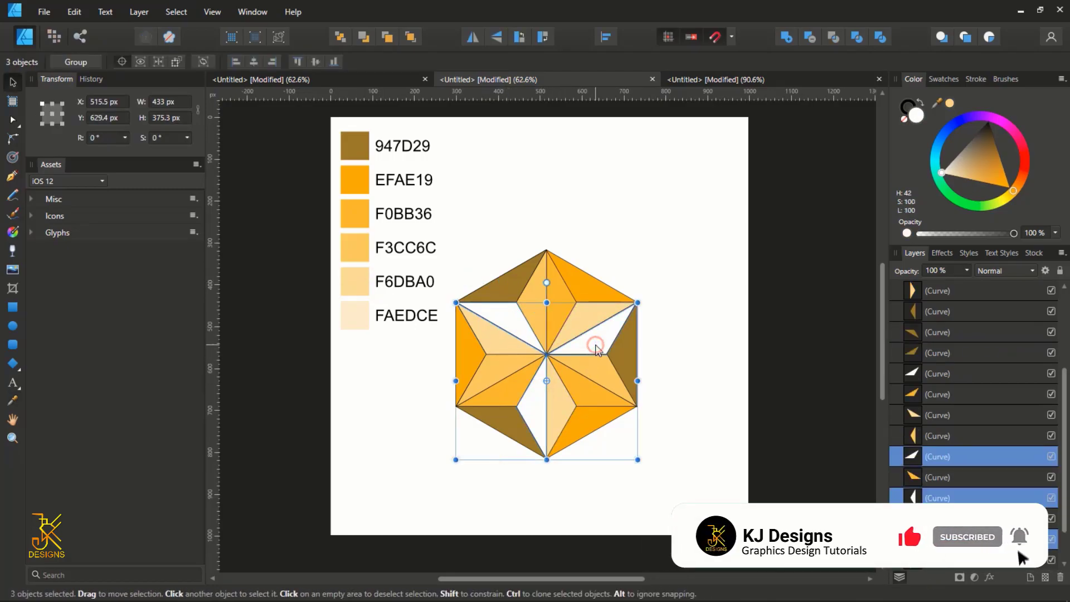
{"action": "key", "text": "i"}
{"action": "left_click", "coordinate": [358, 315]}
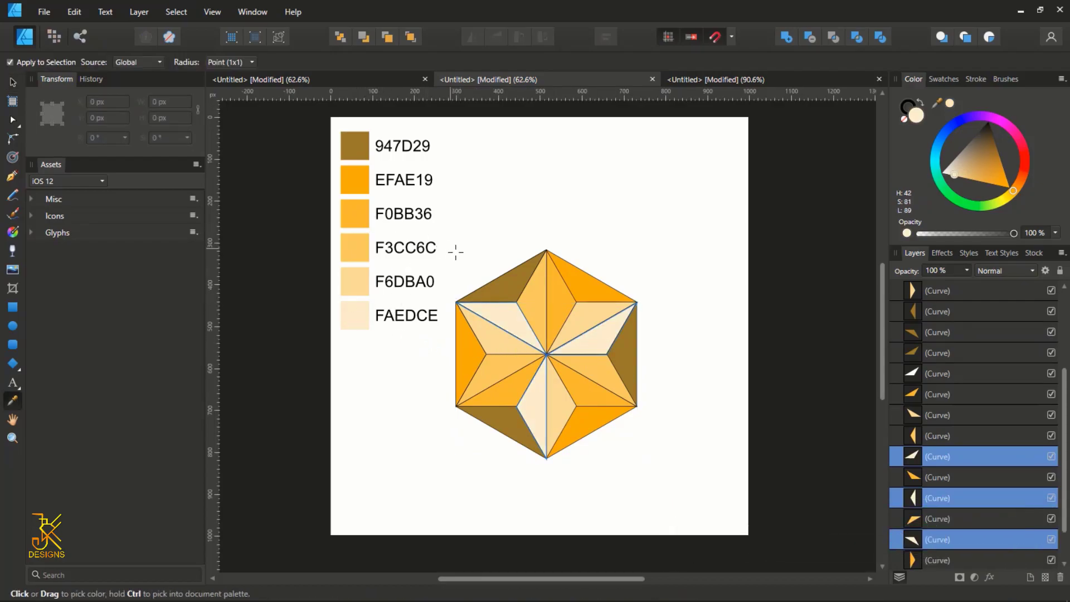
{"action": "key", "text": "v"}
Remove the black outline from all facets of the hexagonal star.
{"action": "left_click_drag", "start_coordinate": [719, 516], "coordinate": [449, 234]}
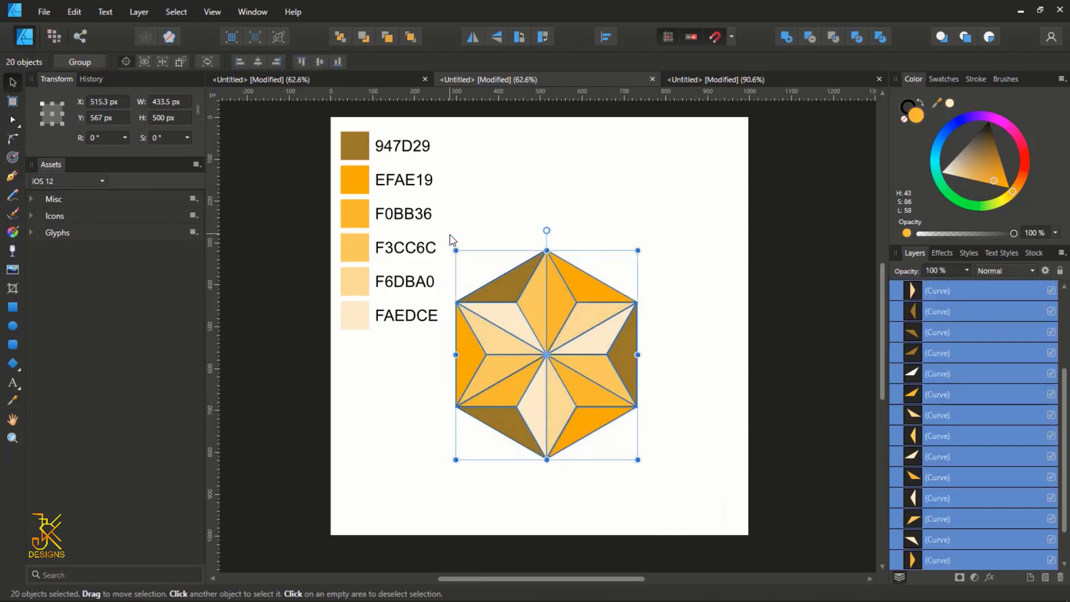
{"action": "left_click", "coordinate": [905, 107]}
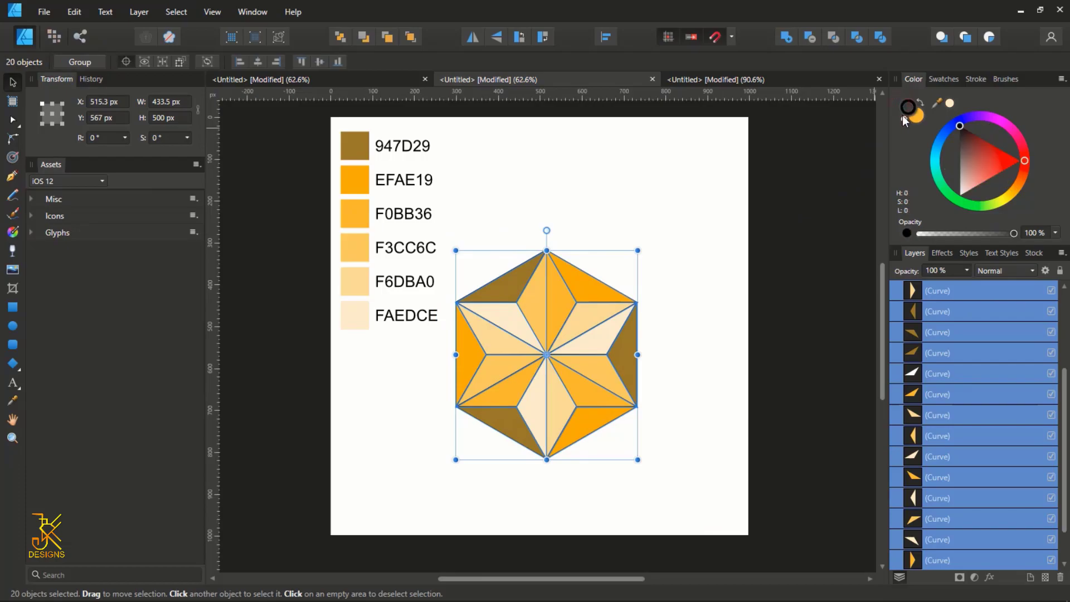
{"action": "left_click", "coordinate": [903, 119]}
{"action": "left_click", "coordinate": [655, 205]}
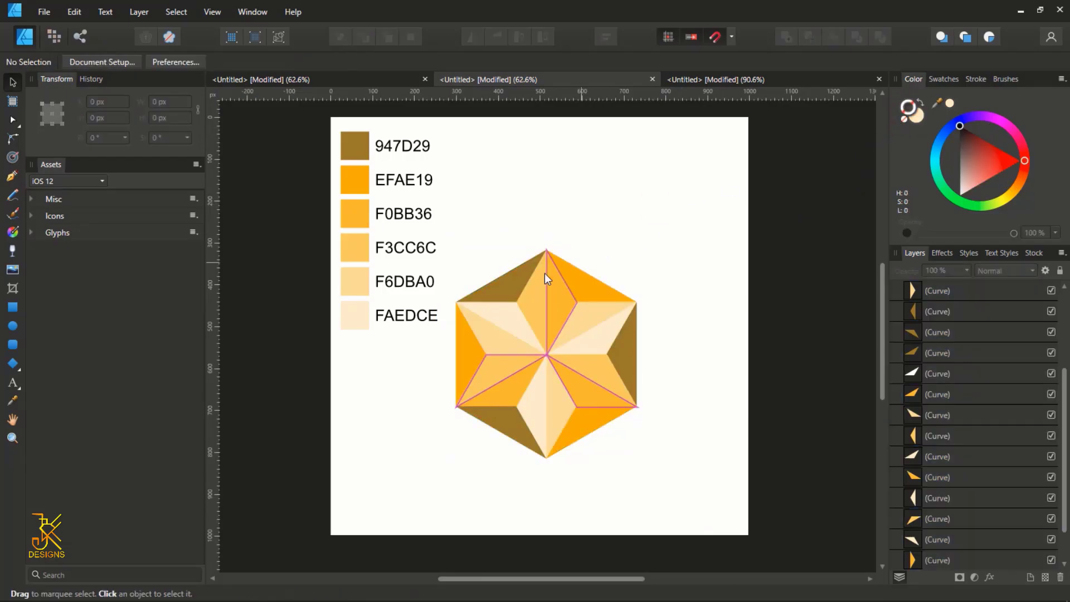
Unlock the colour palette group and hide it.
{"action": "scroll", "coordinate": [975, 326], "scroll_direction": "down", "scroll_amount": 2}
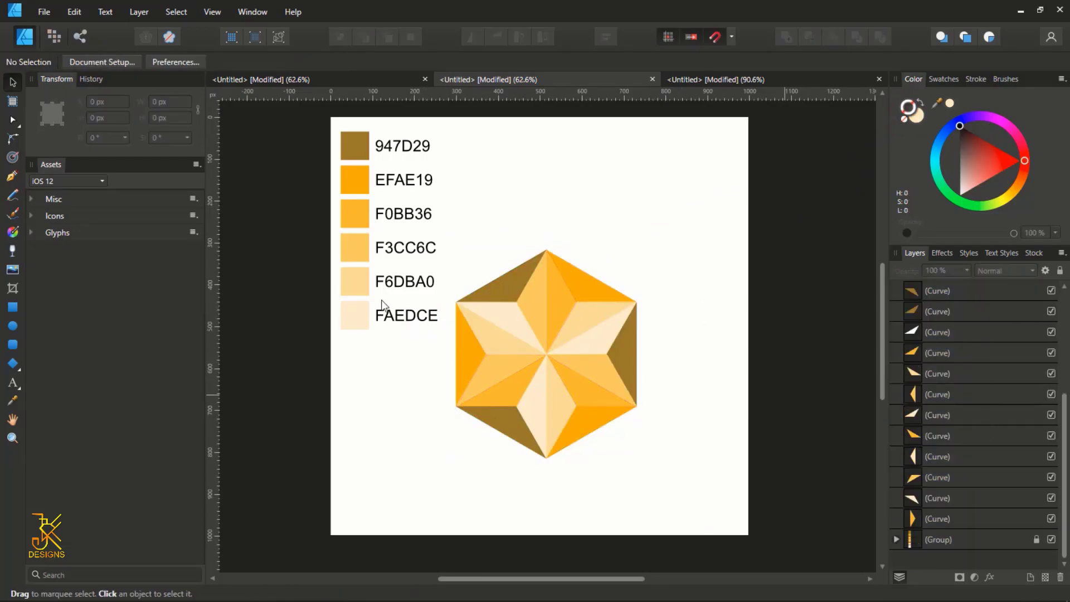
{"action": "left_click", "coordinate": [1034, 539]}
{"action": "left_click", "coordinate": [1051, 539]}
Group all the facets of the hexagonal star and turn off the group's transform origin display.
{"action": "left_click_drag", "start_coordinate": [709, 501], "coordinate": [354, 187]}
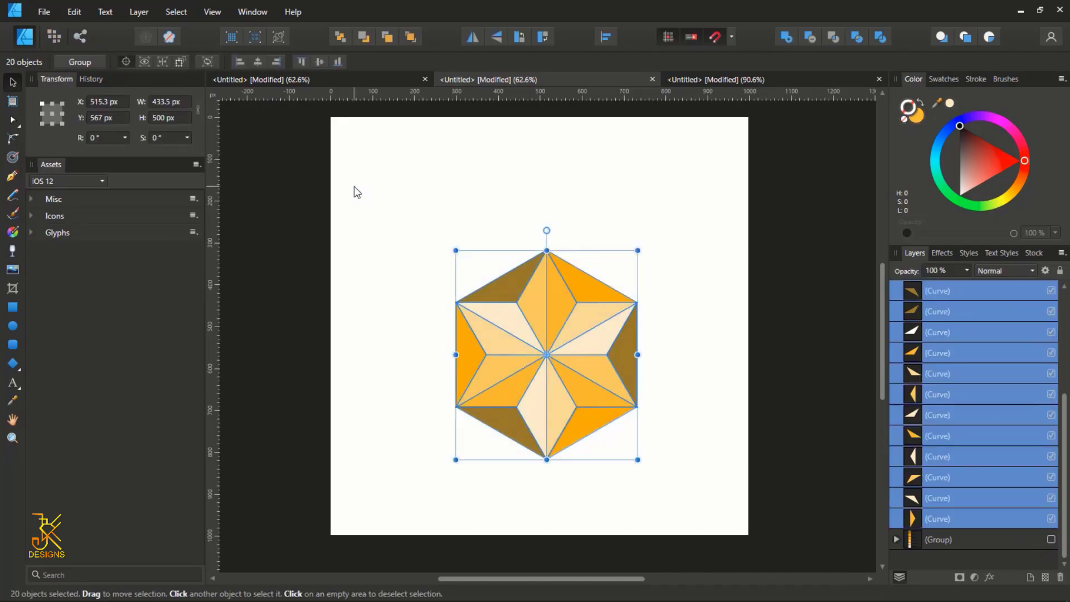
{"action": "left_click", "coordinate": [561, 295]}
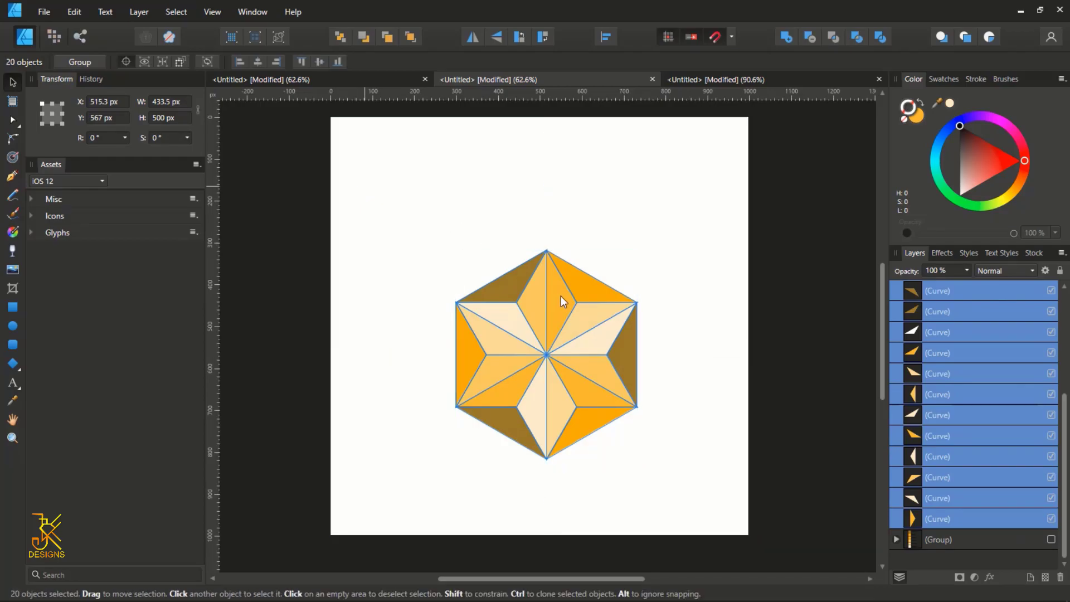
{"action": "right_click", "coordinate": [562, 295]}
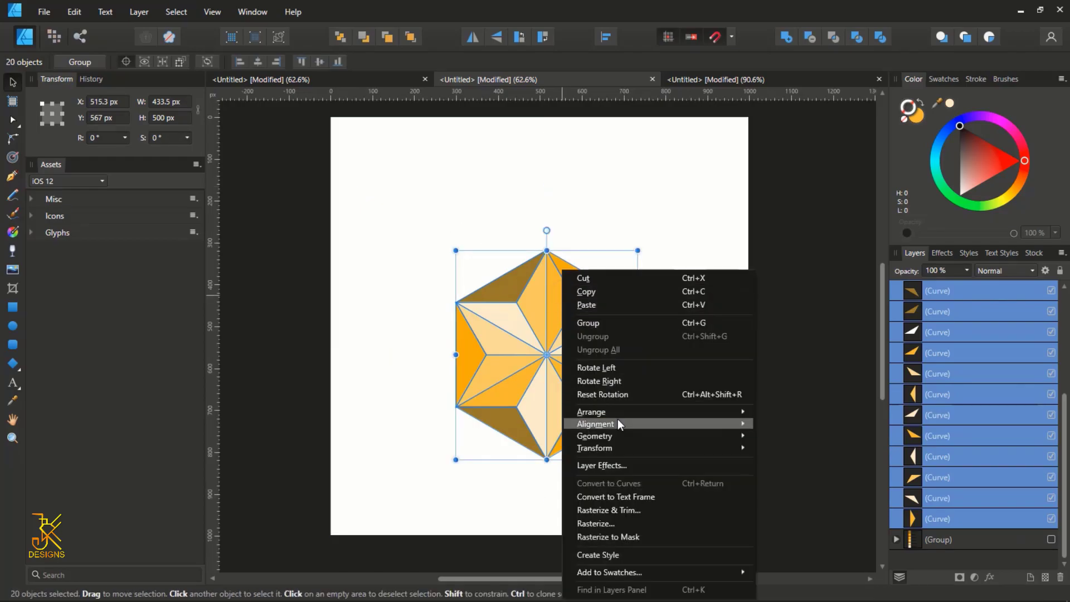
{"action": "left_click", "coordinate": [602, 323]}
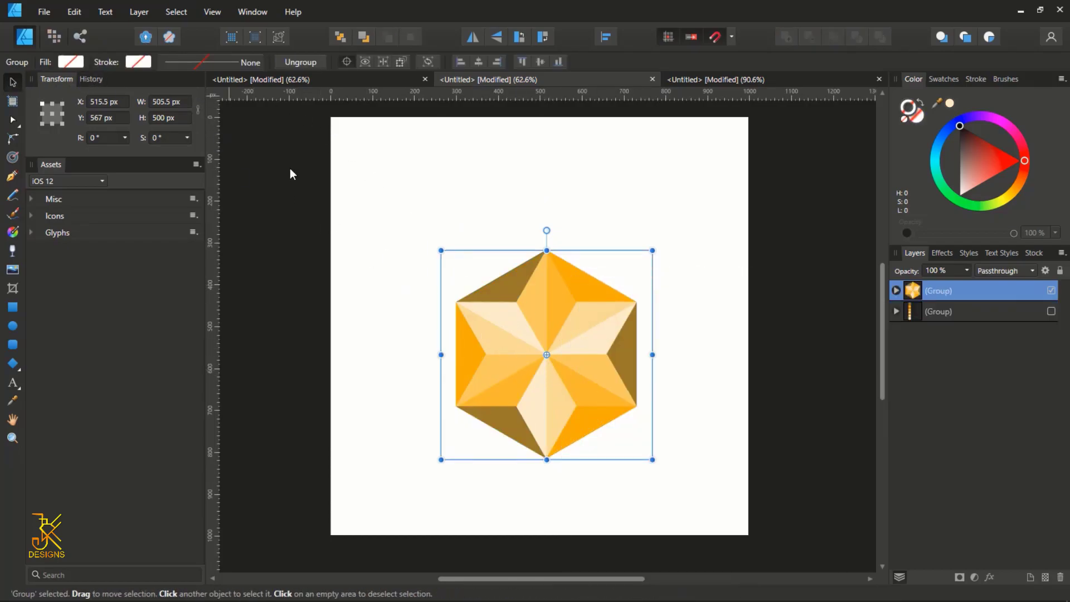
{"action": "left_click", "coordinate": [346, 62]}
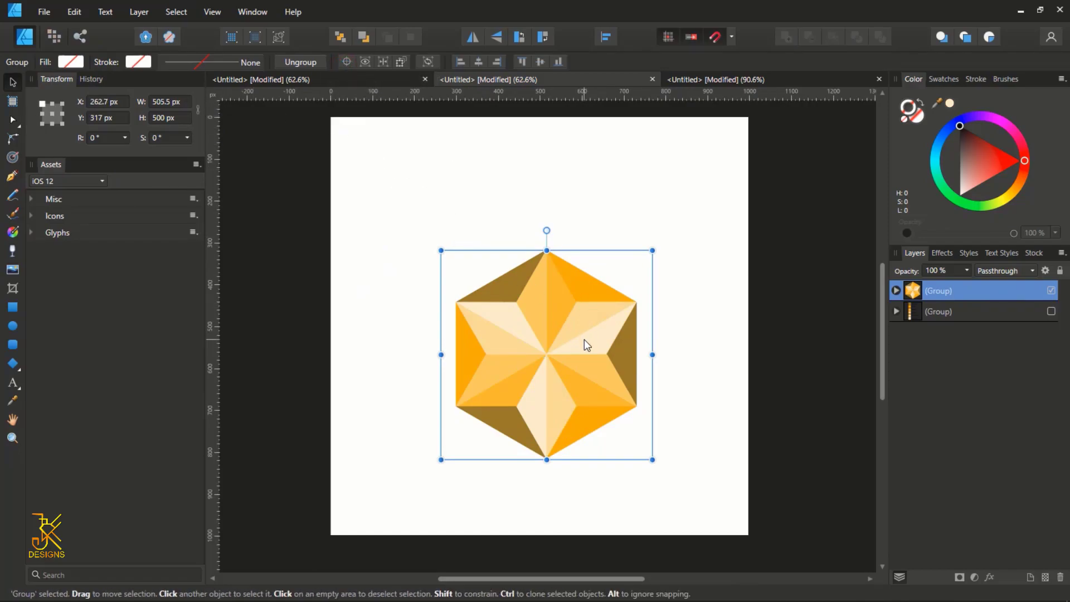
Shrink the star group to about 178.5 × 176.6 px and centre it on the page.
{"action": "scroll", "coordinate": [584, 339], "scroll_direction": "up", "scroll_amount": 1}
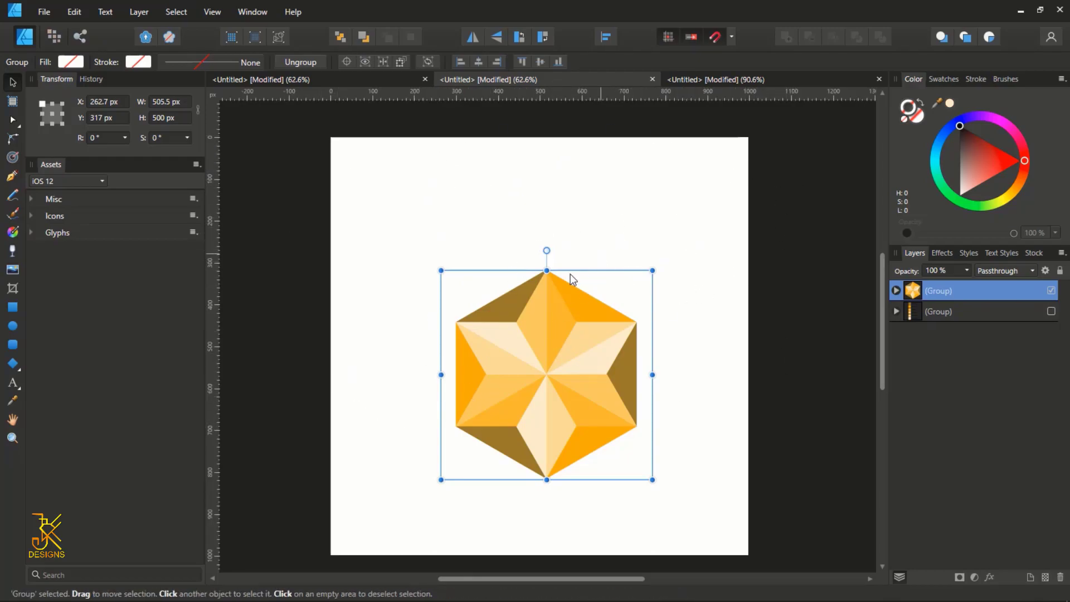
{"action": "left_click_drag", "start_coordinate": [586, 383], "coordinate": [501, 232]}
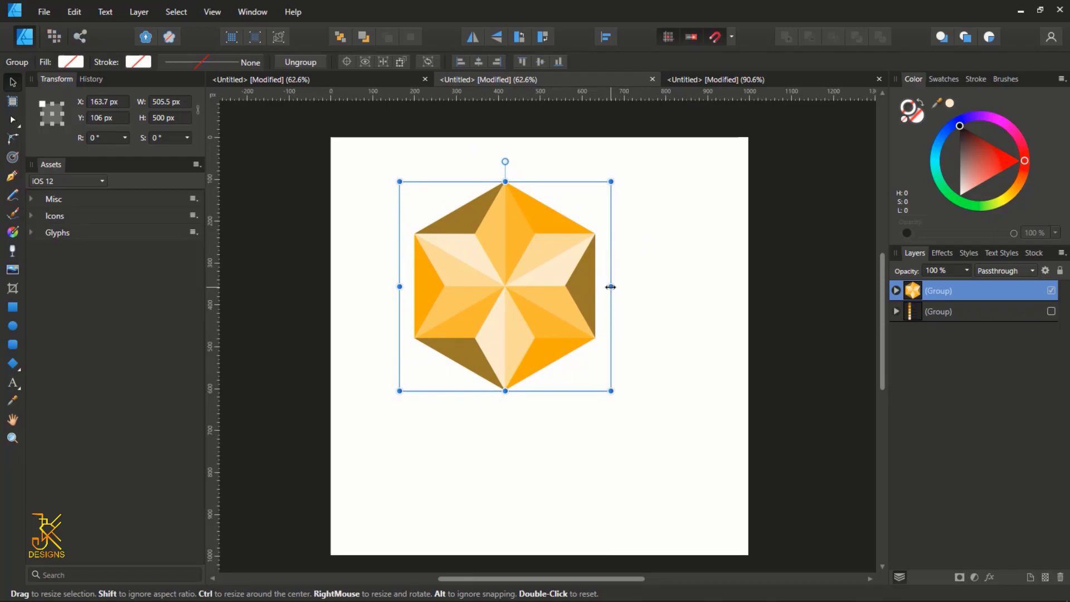
{"action": "left_click_drag", "start_coordinate": [611, 286], "coordinate": [532, 340]}
{"action": "scroll", "coordinate": [615, 305], "scroll_direction": "up", "scroll_amount": 2}
{"action": "scroll", "coordinate": [611, 303], "scroll_direction": "up", "scroll_amount": 1}
{"action": "scroll", "coordinate": [611, 303], "scroll_direction": "down", "scroll_amount": 1}
{"action": "left_click_drag", "start_coordinate": [611, 221], "coordinate": [674, 263]}
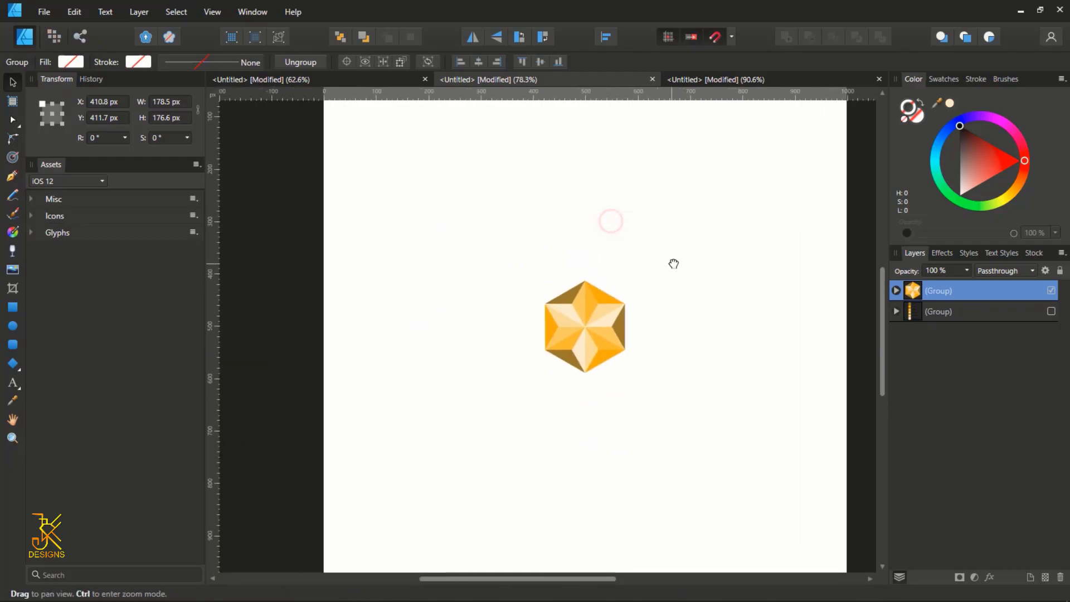
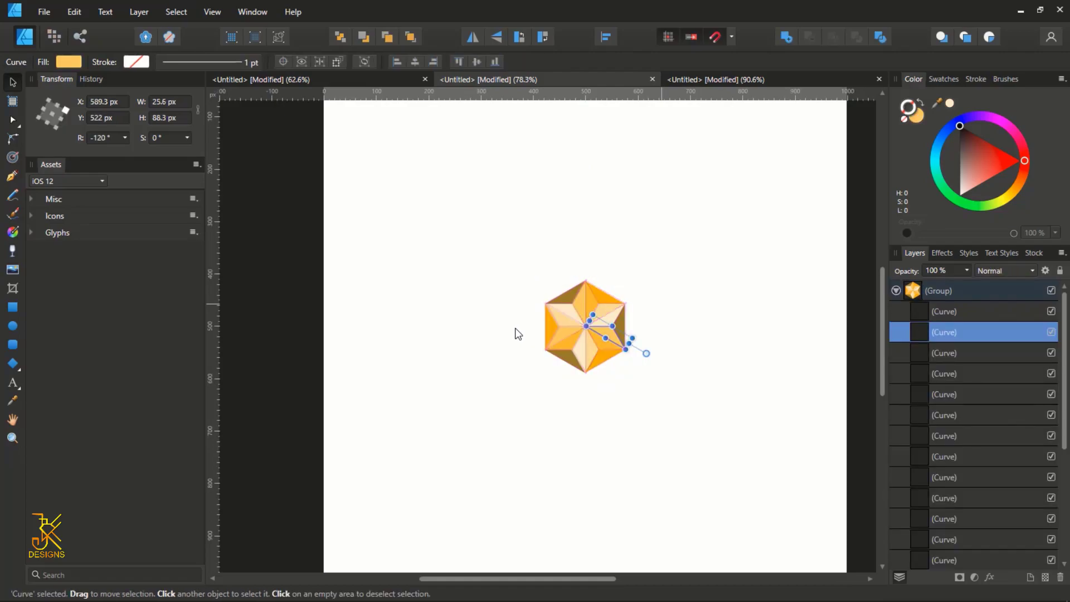
Duplicate the star group edge to edge leftward three times, extending the row past the page's left edge.
{"action": "left_click", "coordinate": [630, 423]}
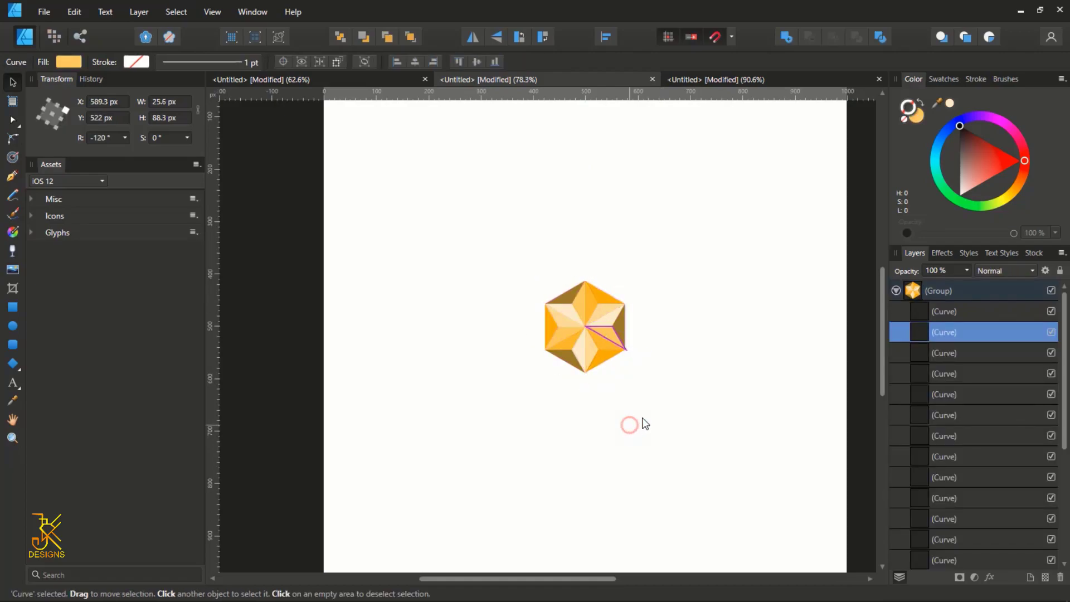
{"action": "left_click", "coordinate": [894, 290]}
{"action": "left_click", "coordinate": [922, 289]}
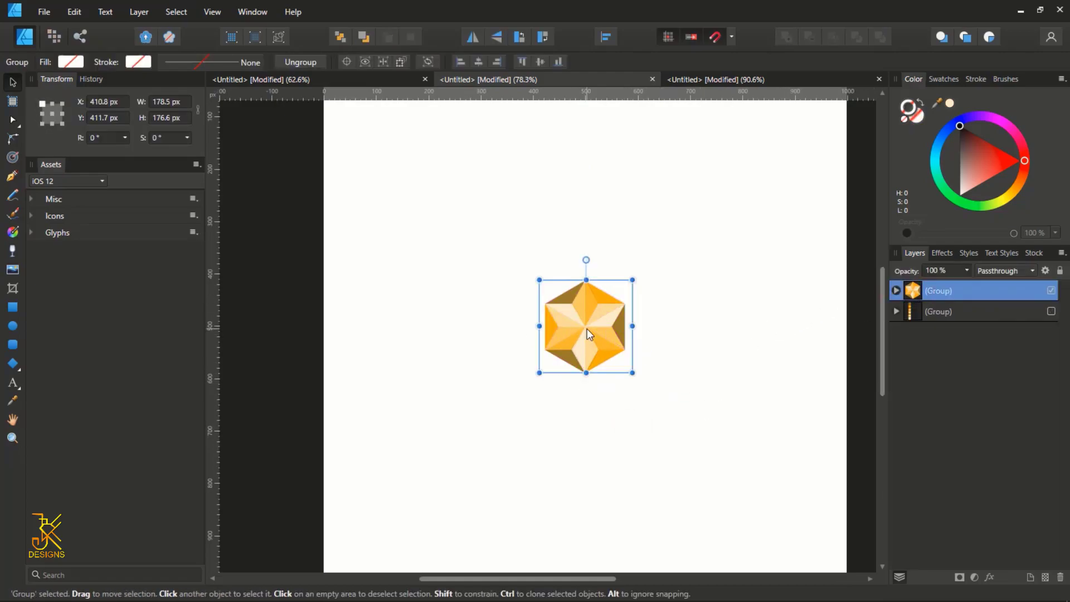
{"action": "mouse_move", "coordinate": [594, 326]}
{"action": "left_mouse_down", "text": "ctrl"}
{"action": "mouse_move", "coordinate": [507, 326]}
{"action": "mouse_move", "coordinate": [516, 326]}
{"action": "left_mouse_up", "text": "ctrl"}
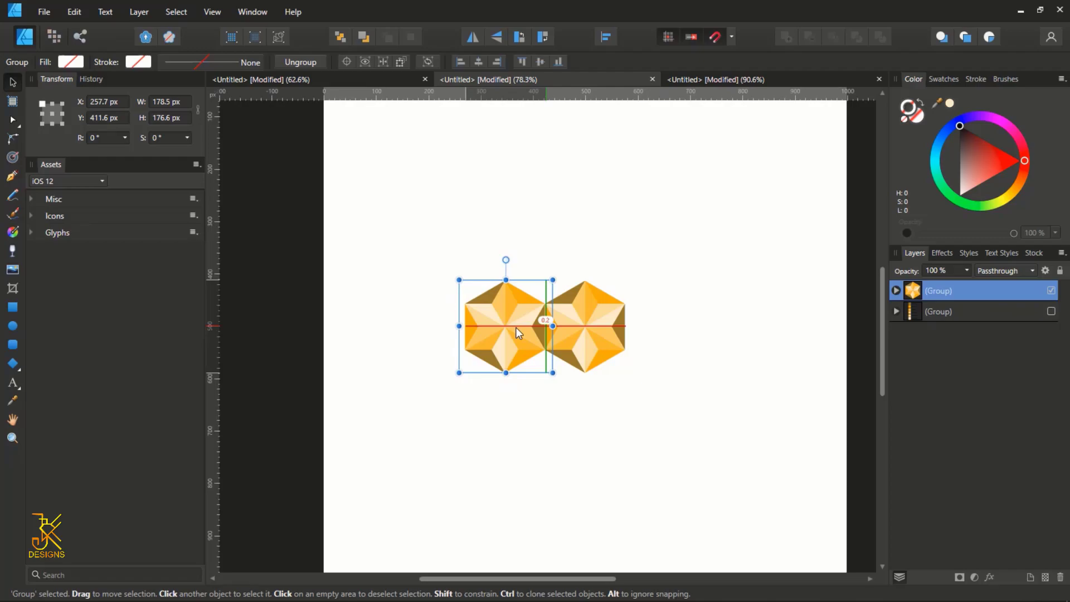
{"action": "left_click_drag", "start_coordinate": [516, 326], "coordinate": [515, 327]}
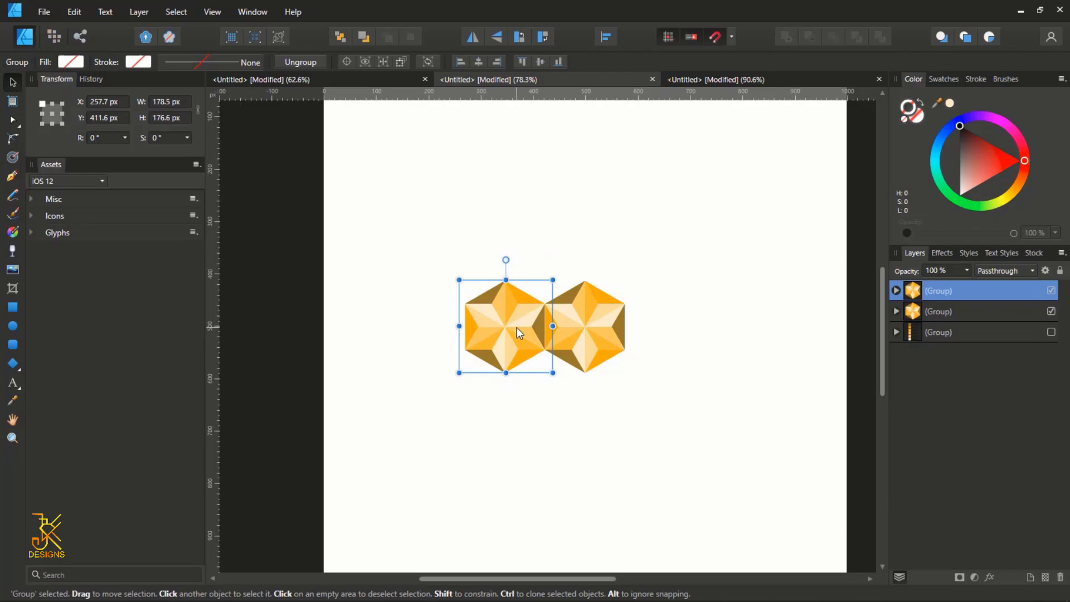
{"action": "key", "text": "ctrl+j"}
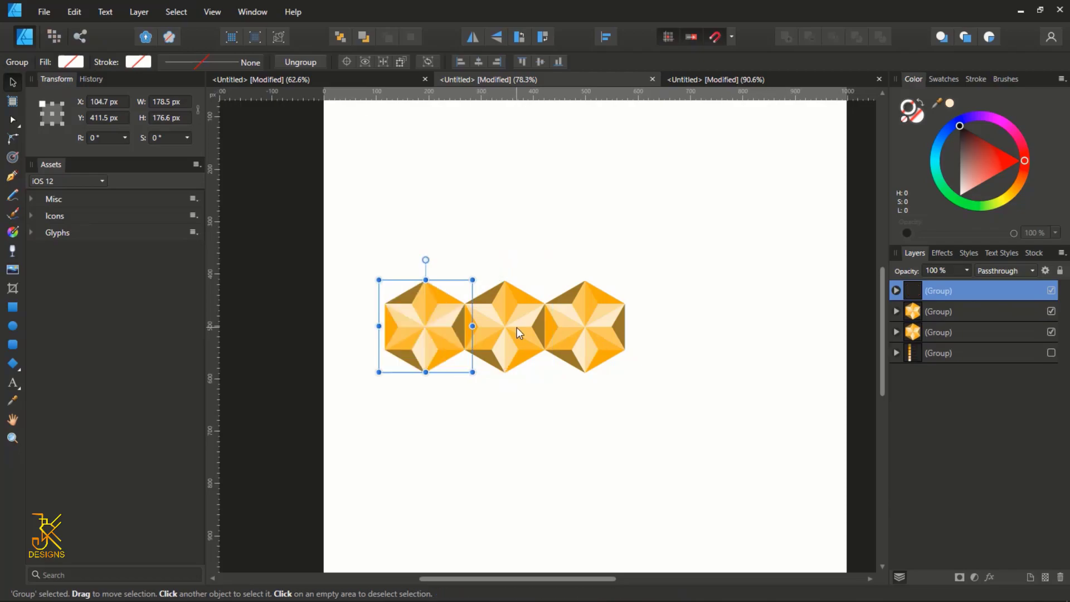
{"action": "key", "text": "ctrl+j"}
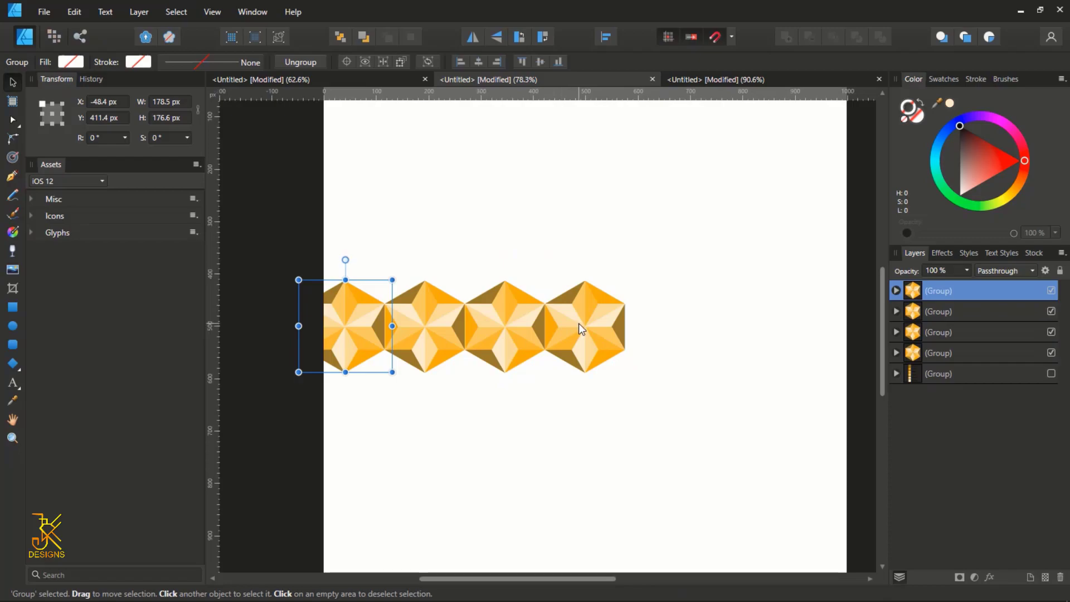
Duplicate the original centre star edge to edge rightward three times, extending the row past the page's right edge.
{"action": "left_click", "coordinate": [578, 324]}
{"action": "scroll", "coordinate": [674, 421], "scroll_direction": "right", "scroll_amount": 3}
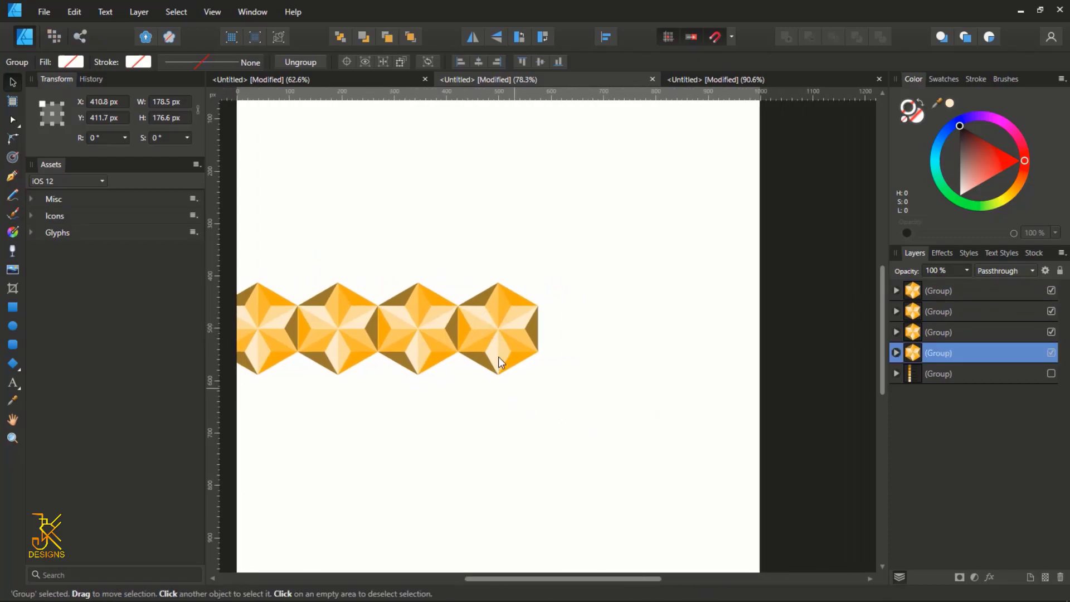
{"action": "left_click_drag", "start_coordinate": [499, 333], "coordinate": [580, 333]}
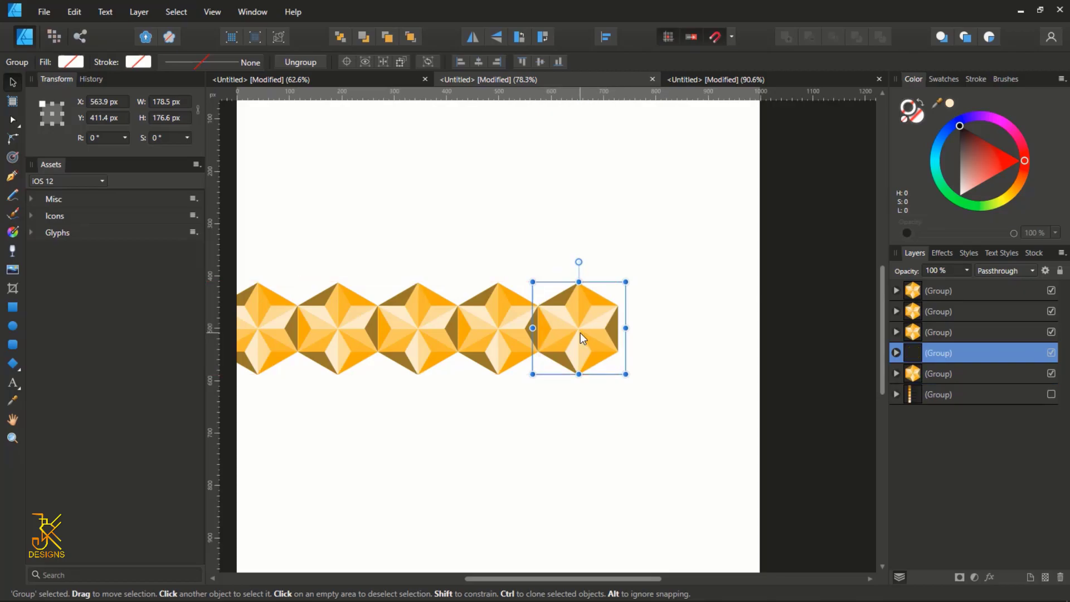
{"action": "key", "text": "ctrl+j"}
{"action": "key", "text": "ctrl+j"}
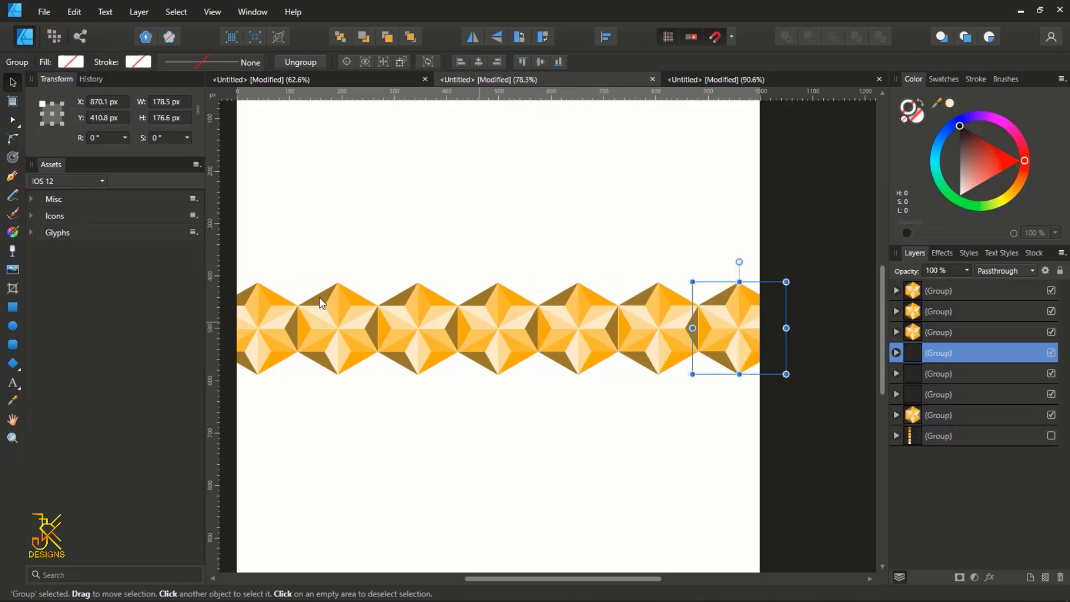
{"action": "scroll", "coordinate": [416, 311], "scroll_direction": "down", "scroll_amount": 2}
{"action": "left_click_drag", "start_coordinate": [362, 403], "coordinate": [448, 387]}
{"action": "left_click", "coordinate": [426, 313]}
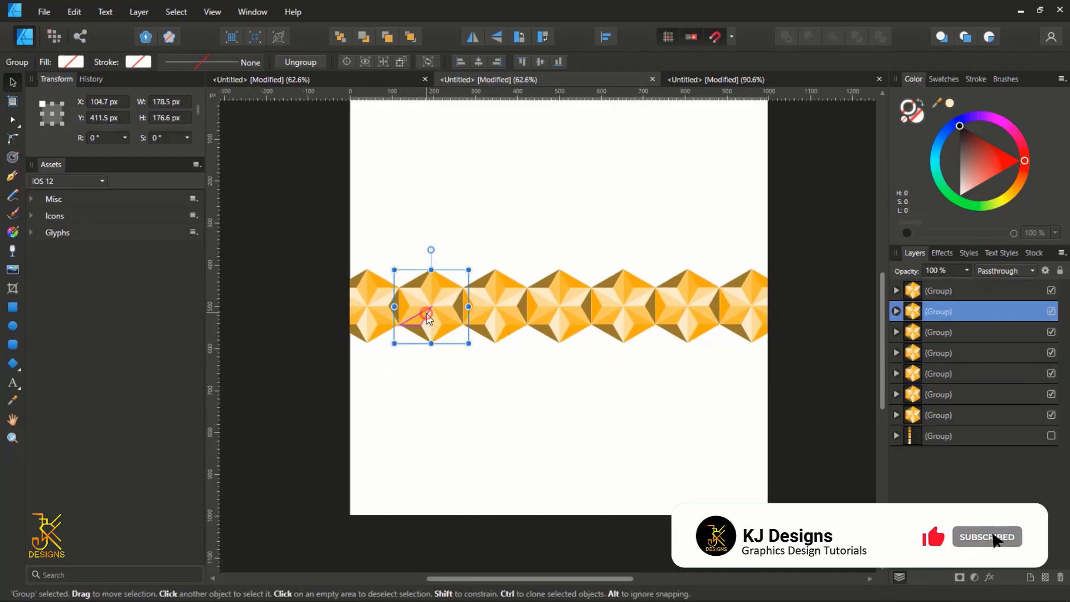
{"action": "scroll", "coordinate": [426, 377], "scroll_direction": "down", "scroll_amount": 2}
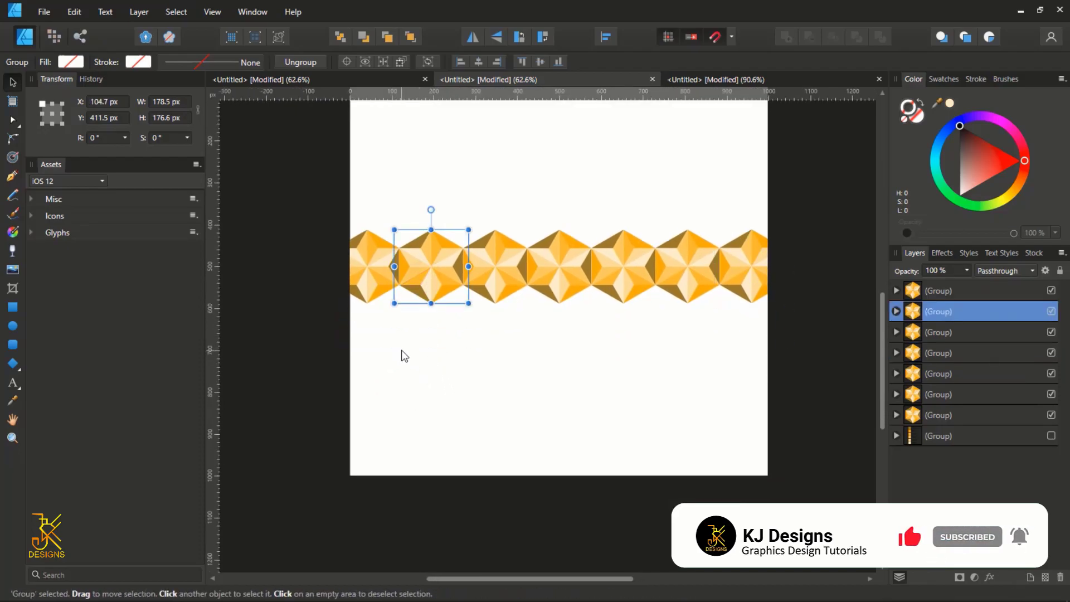
{"action": "scroll", "coordinate": [404, 355], "scroll_direction": "up", "scroll_amount": 1}
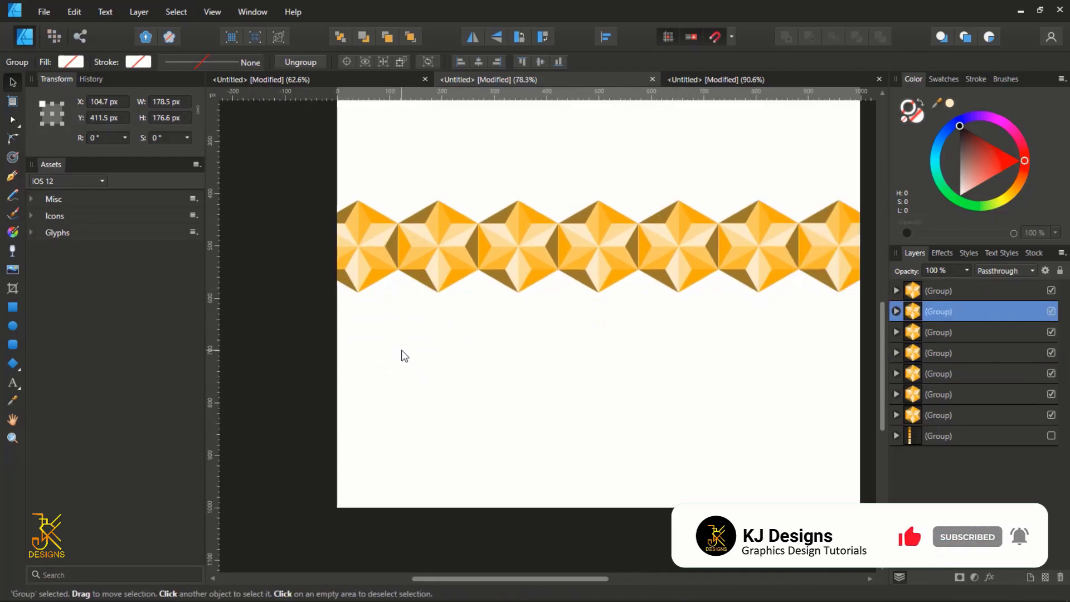
{"action": "left_click", "coordinate": [448, 247]}
{"action": "left_click_drag", "start_coordinate": [448, 246], "coordinate": [362, 356]}
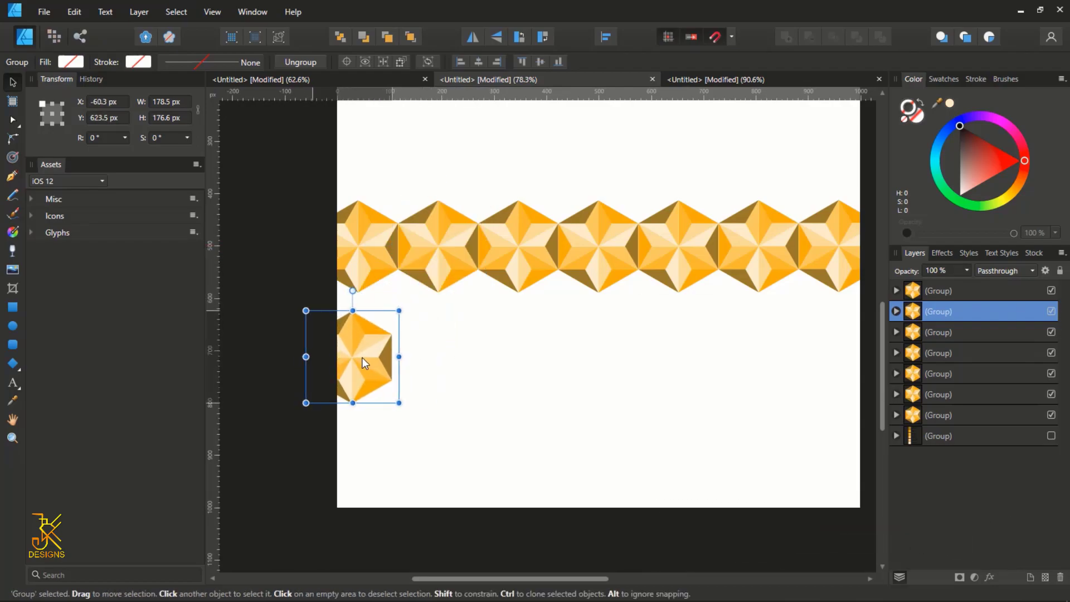
{"action": "key", "text": "ctrl+z"}
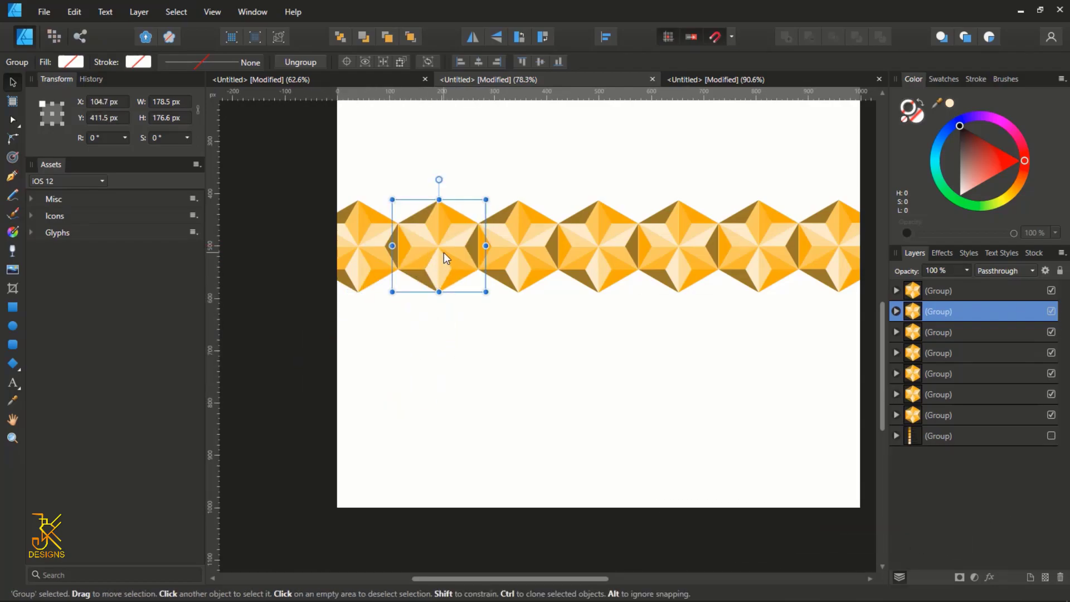
Start a second row with a star copy nested below the first two stars and another copy adjoining it on the right.
{"action": "left_click_drag", "start_coordinate": [444, 256], "coordinate": [366, 331]}
{"action": "left_click_drag", "start_coordinate": [399, 364], "coordinate": [403, 325]}
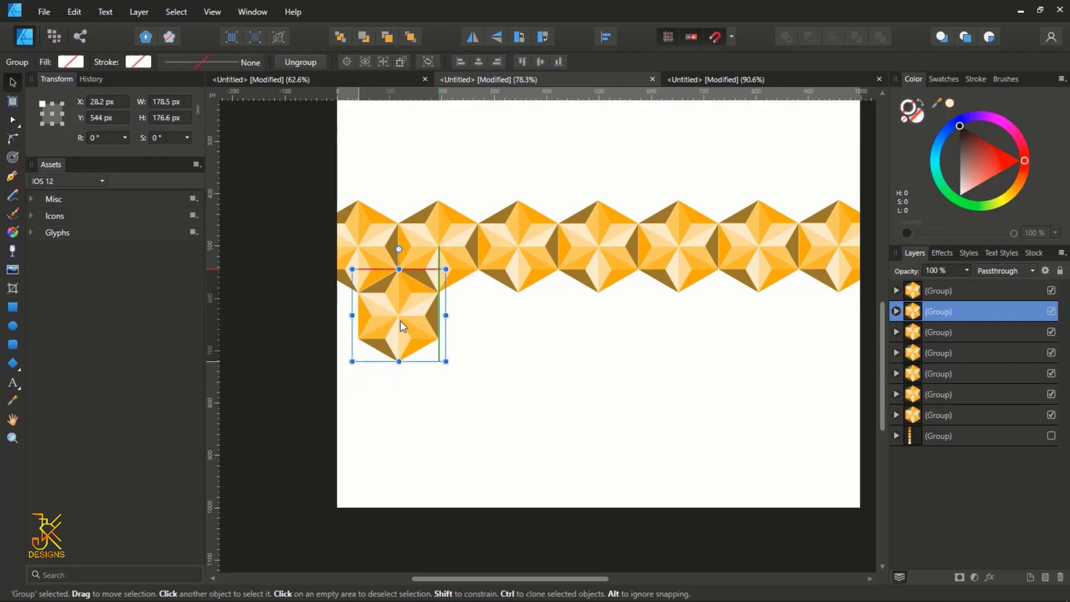
{"action": "left_click_drag", "start_coordinate": [400, 320], "coordinate": [470, 323]}
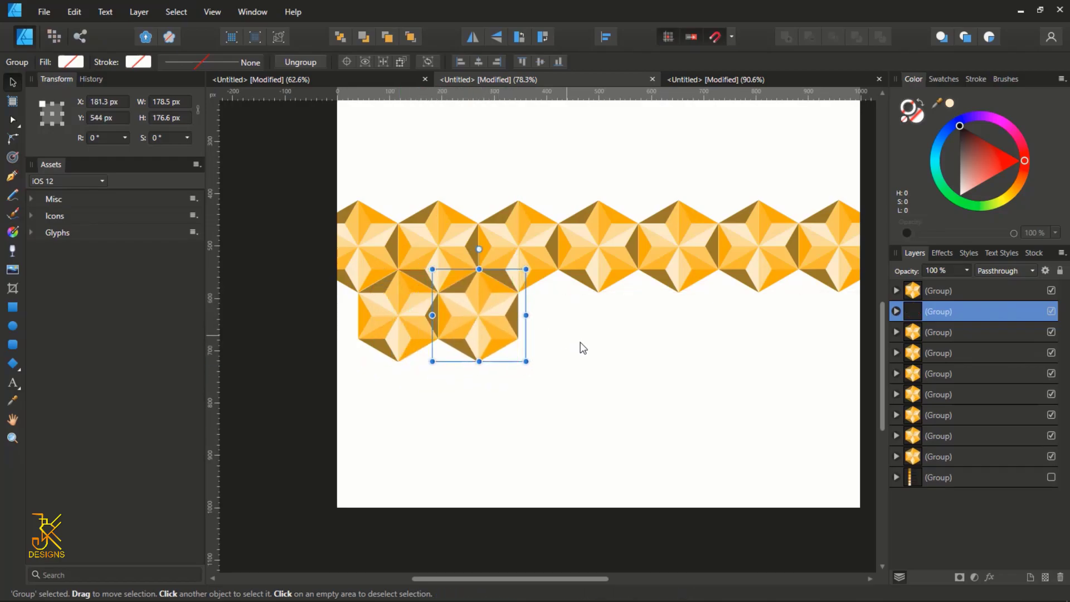
Extend the second row with five more equally spaced copies past the right page edge and one copy filling the left end.
{"action": "key", "text": "ctrl+minus"}
{"action": "key", "text": "ctrl+j"}
{"action": "key", "text": "ctrl+j"}
{"action": "key", "text": "ctrl+j"}
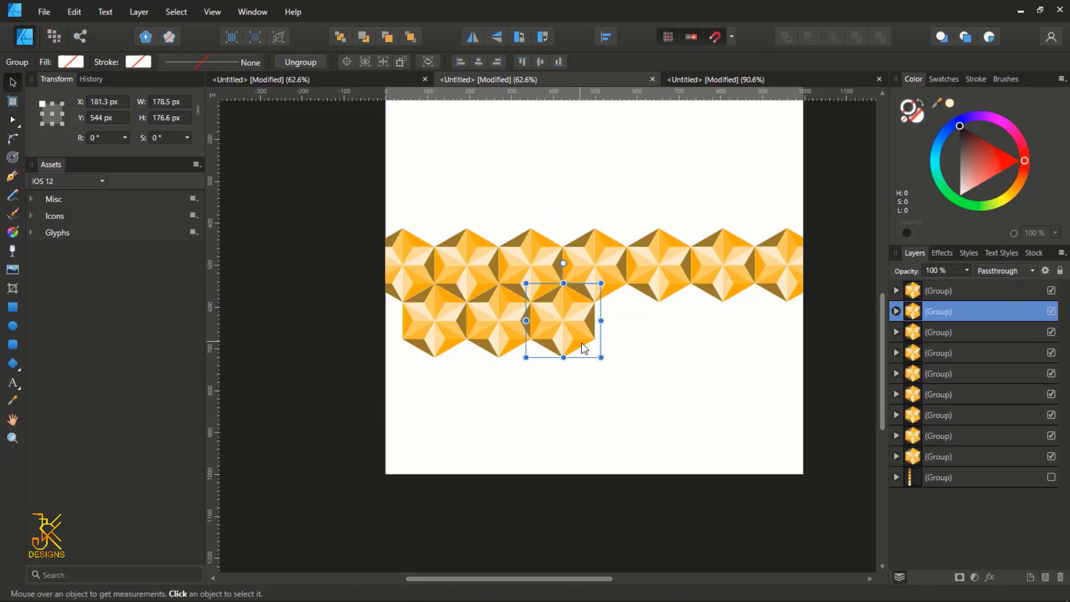
{"action": "key", "text": "ctrl+j"}
{"action": "key", "text": "ctrl+j"}
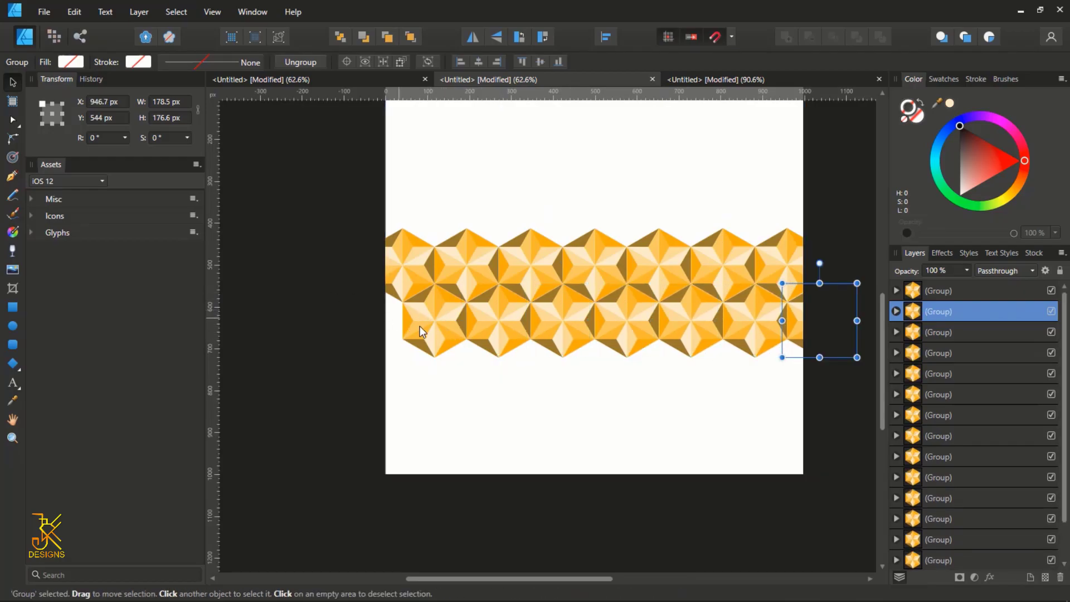
{"action": "left_click", "coordinate": [449, 326]}
{"action": "left_click_drag", "start_coordinate": [448, 323], "coordinate": [383, 324]}
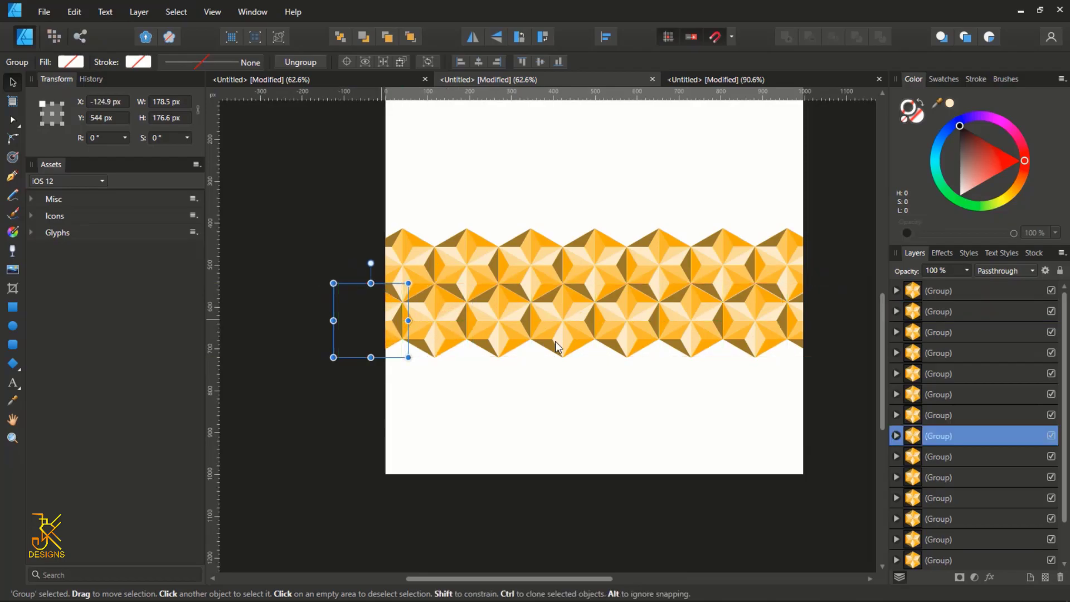
Move both star rows together straight up so the upper row slightly overlaps the page's top edge.
{"action": "scroll", "coordinate": [562, 342], "scroll_direction": "down", "scroll_amount": 2}
{"action": "scroll", "coordinate": [645, 351], "scroll_direction": "up", "scroll_amount": 2}
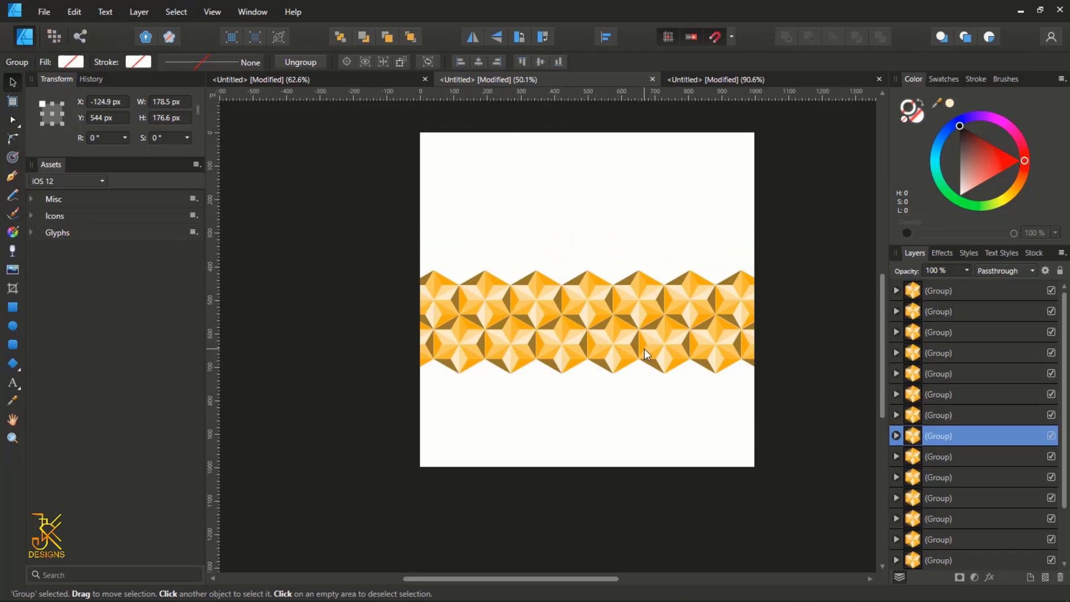
{"action": "left_click_drag", "start_coordinate": [310, 234], "coordinate": [804, 450]}
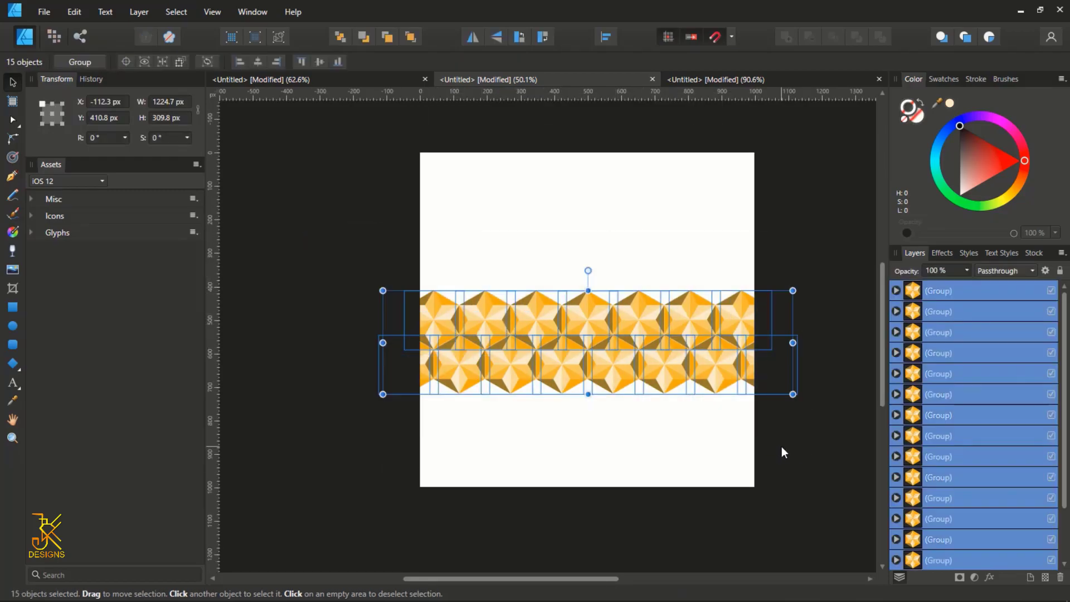
{"action": "left_click_drag", "start_coordinate": [653, 346], "coordinate": [652, 202]}
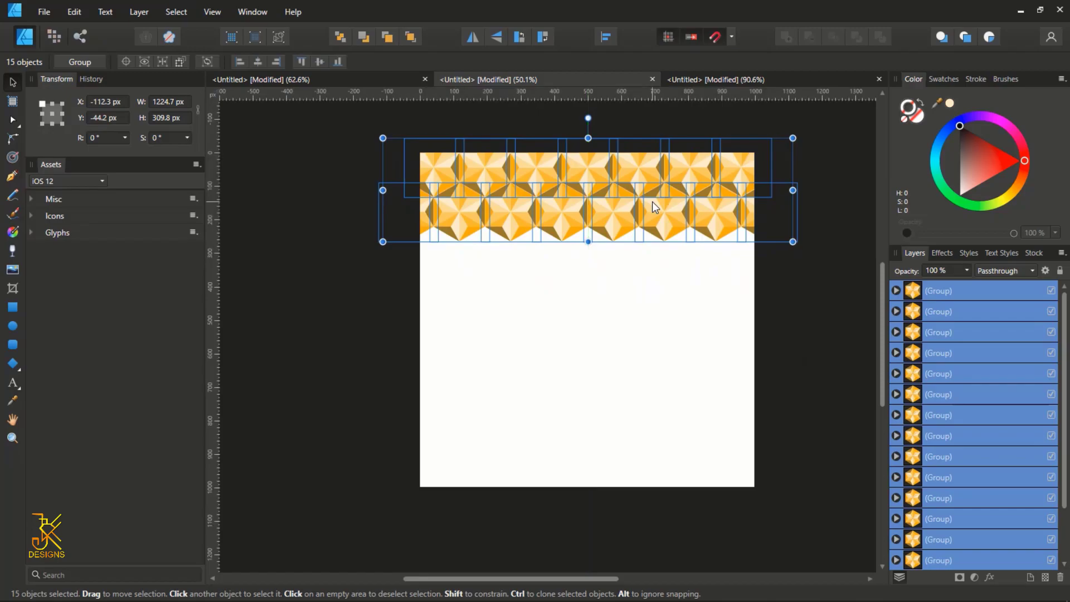
Duplicate the two star rows downward three times, interlocking each copy below the previous one to fill the page, and deselect everything.
{"action": "left_click_drag", "start_coordinate": [636, 189], "coordinate": [651, 267]}
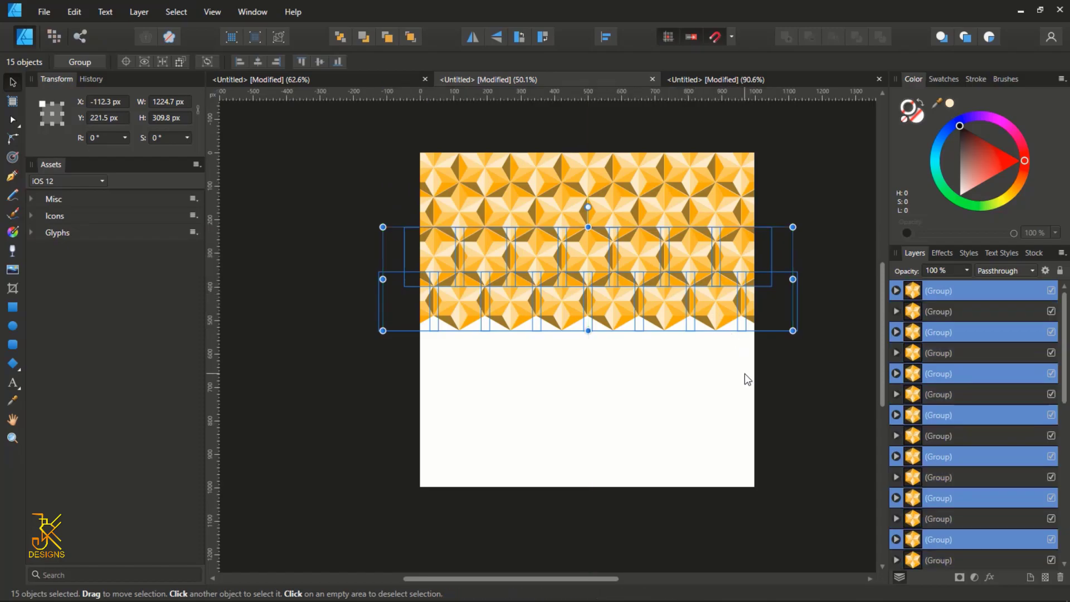
{"action": "key", "text": "ctrl+j"}
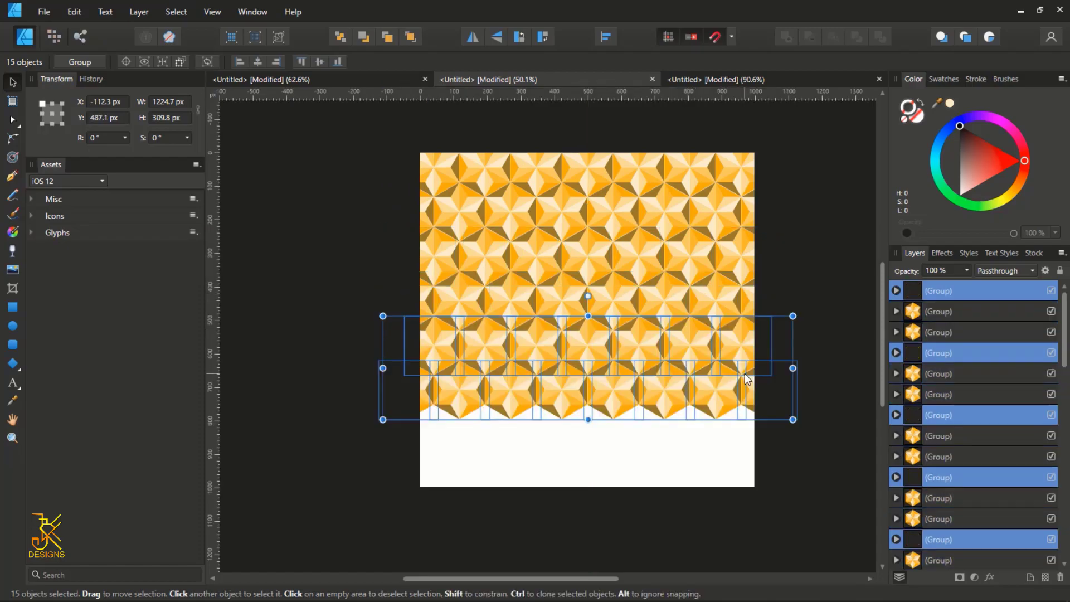
{"action": "key", "text": "ctrl+j"}
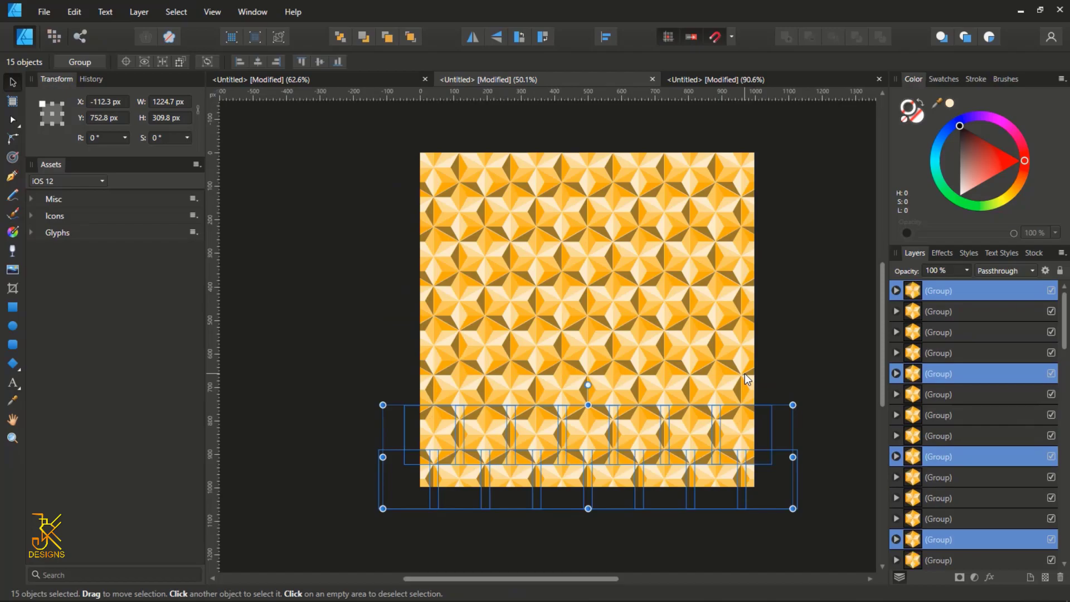
{"action": "left_click", "coordinate": [803, 540]}
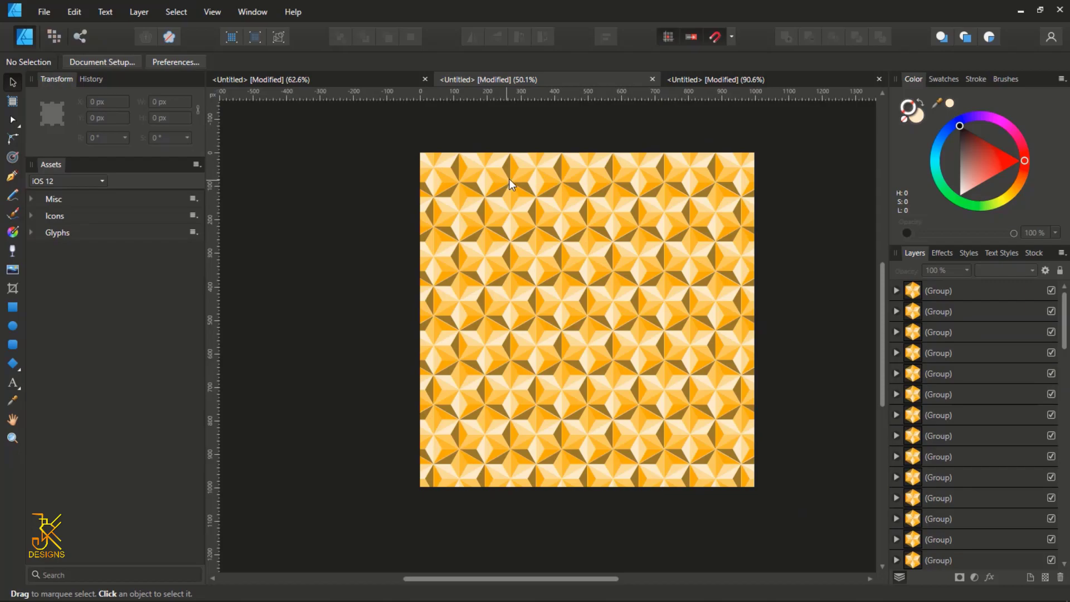